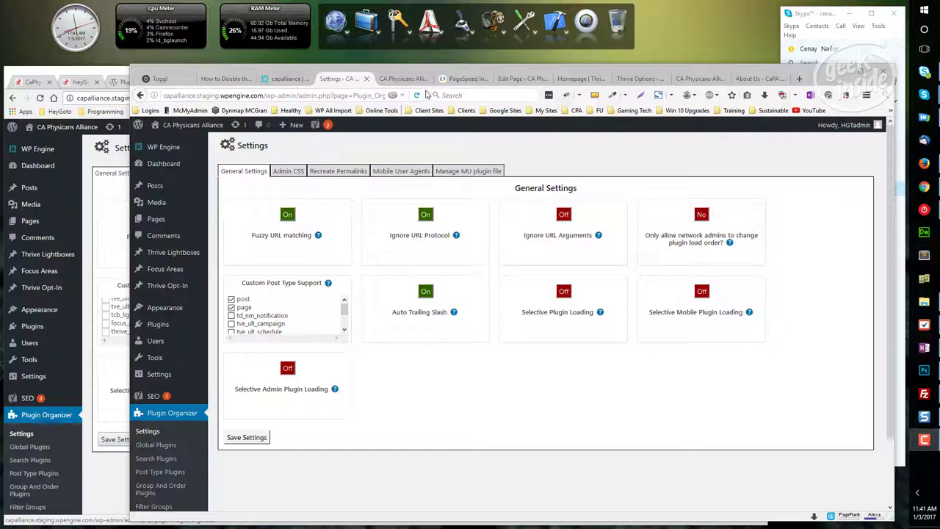
Review the 75/100 desktop PageSpeed score and its suggestions, then return to the homepage's network requests
left_click(451, 79)
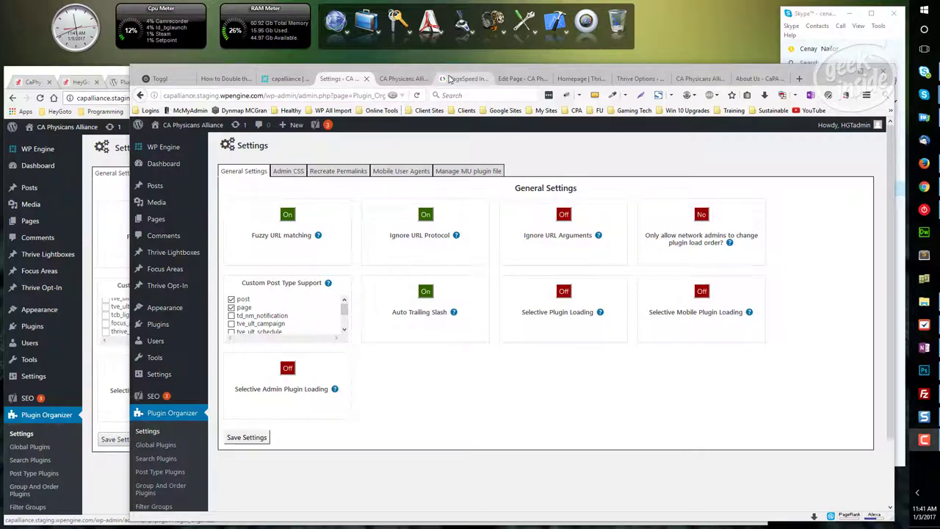
left_click_drag(176, 221, 241, 219)
left_click(312, 236)
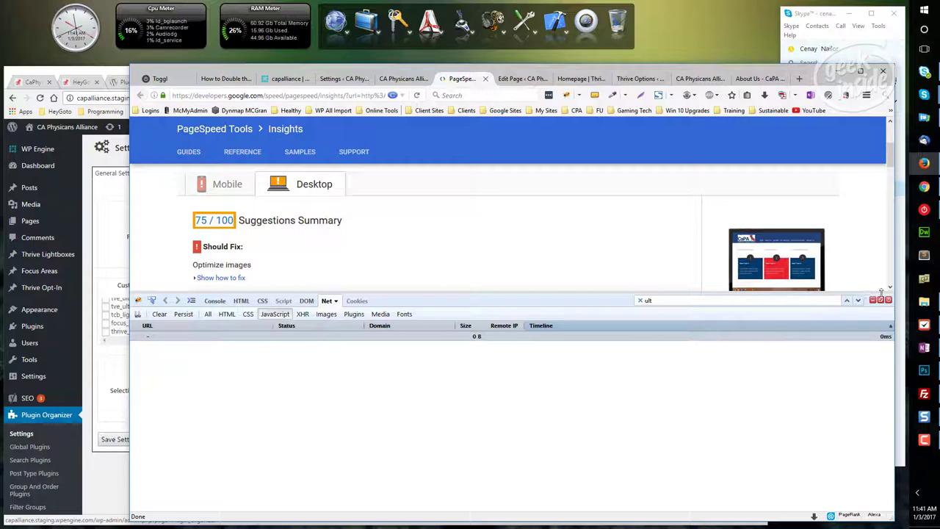
left_click(888, 300)
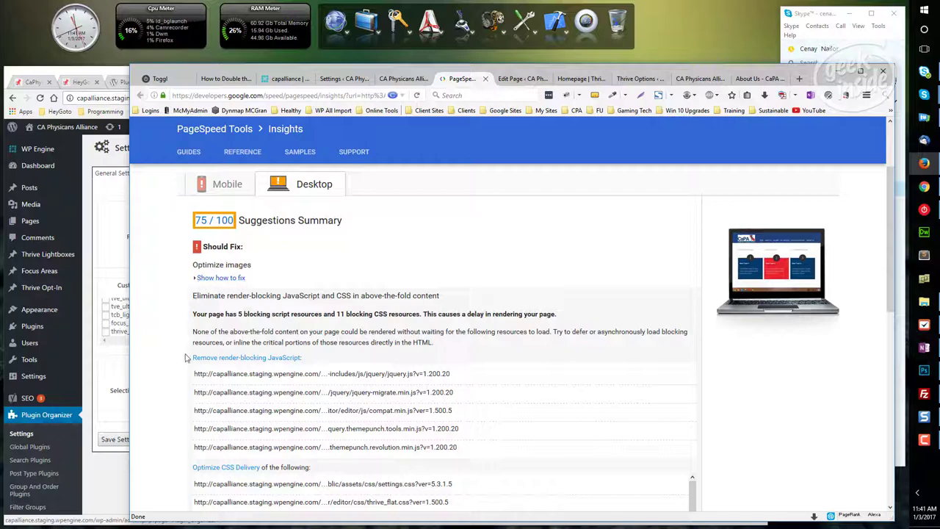
scroll(187, 360, "down", 1)
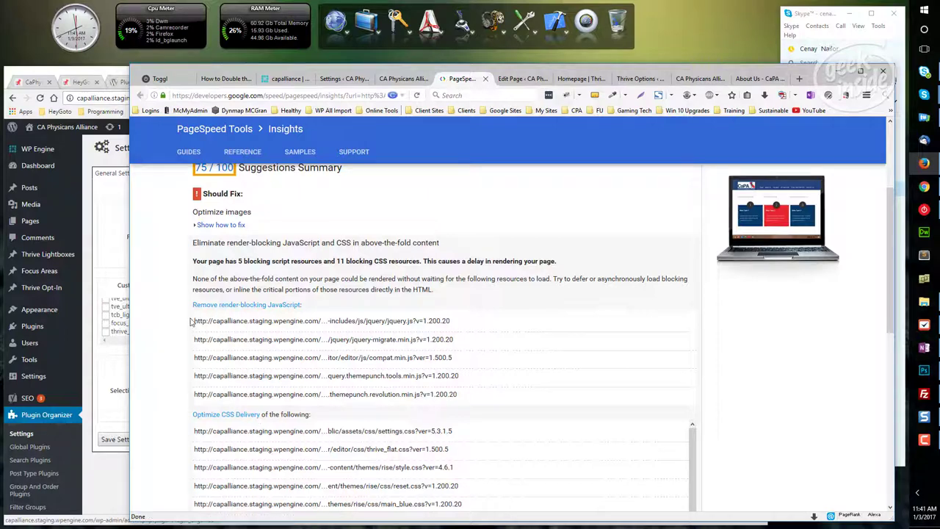
scroll(191, 322, "up", 3)
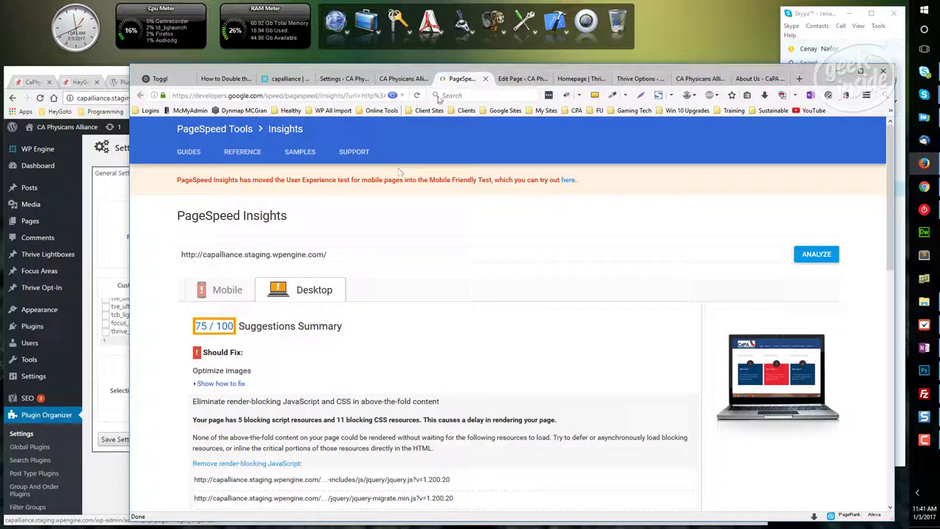
left_click(404, 80)
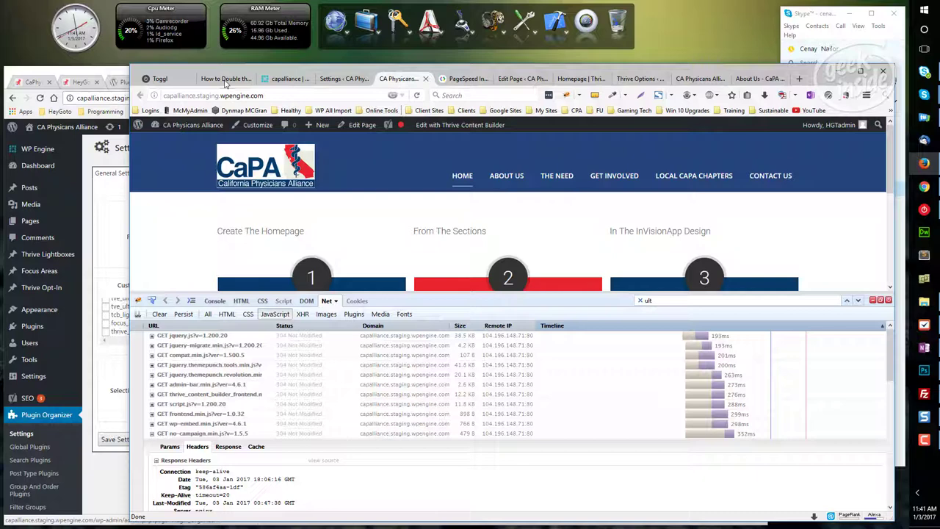
Set Selective Plugin Loading to On in Plugin Organizer's General Settings
left_click(118, 69)
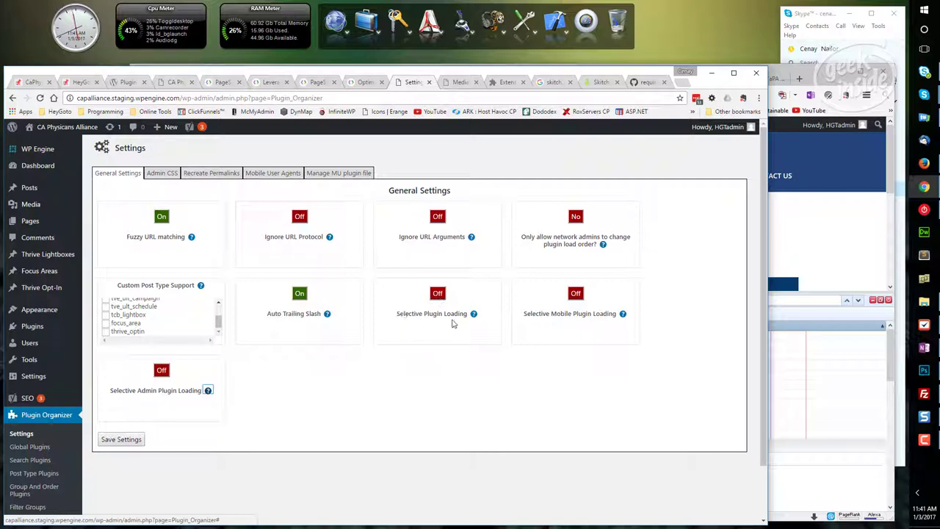
left_click(445, 297)
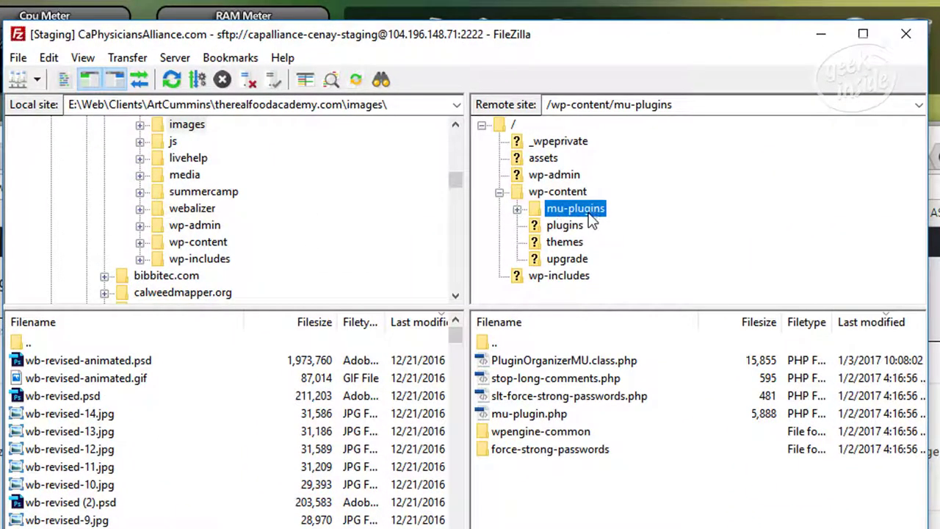
Browse the server to wp-content/plugins/plugin-organizer/lib and select PluginOrganizerMU.class.php
left_click(595, 360)
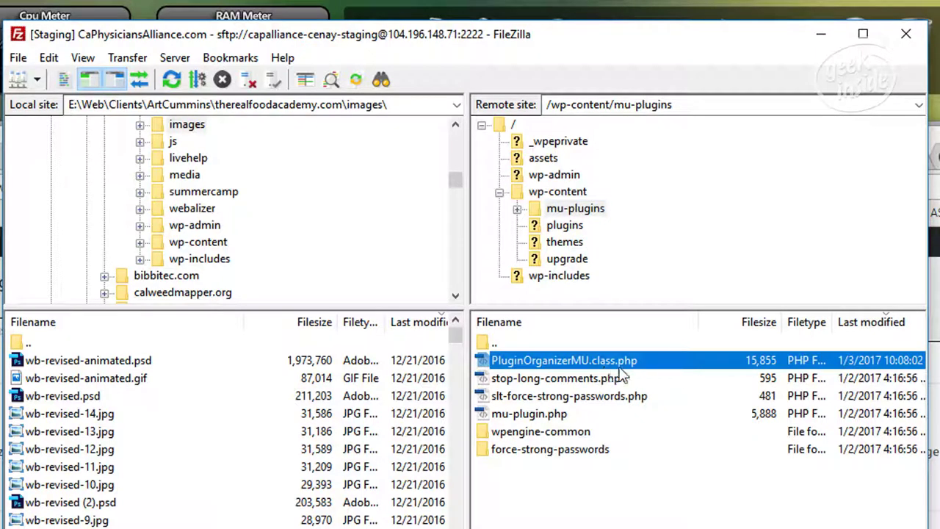
left_click(536, 228)
left_click(518, 226)
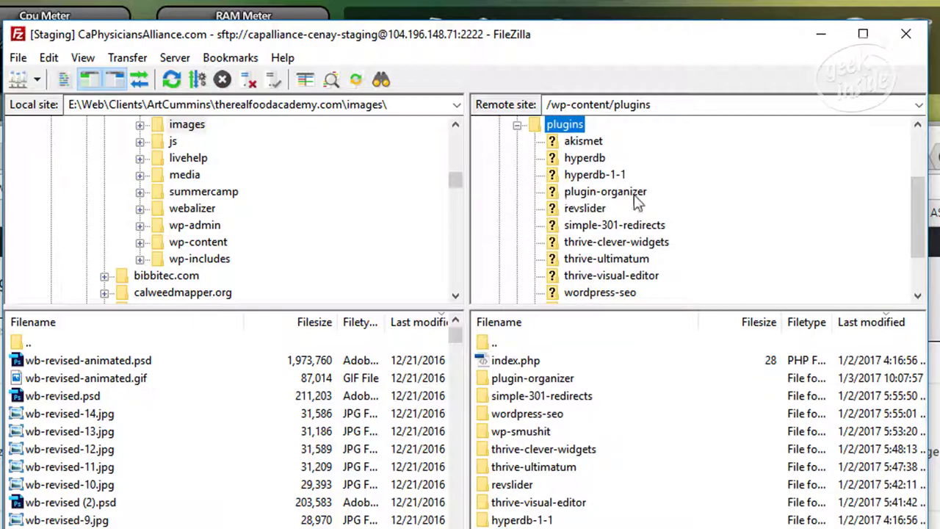
left_click(556, 194)
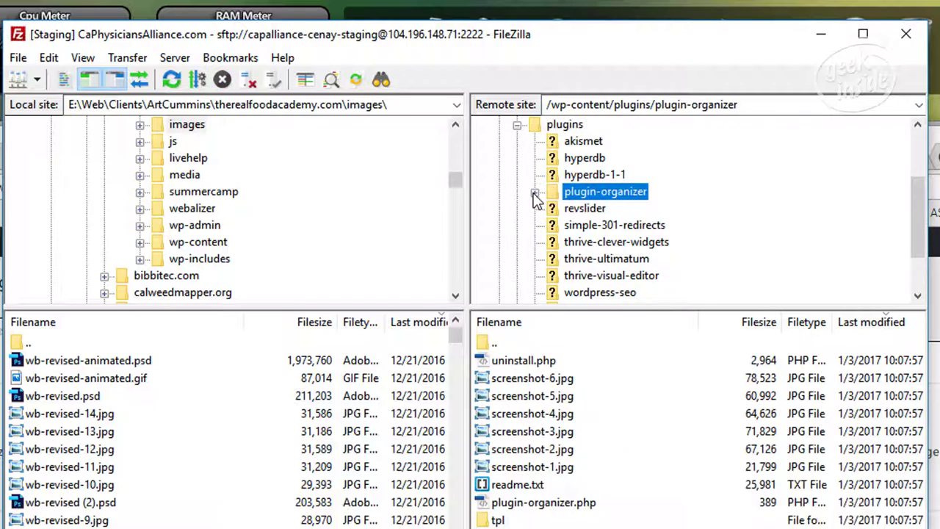
left_click(587, 260)
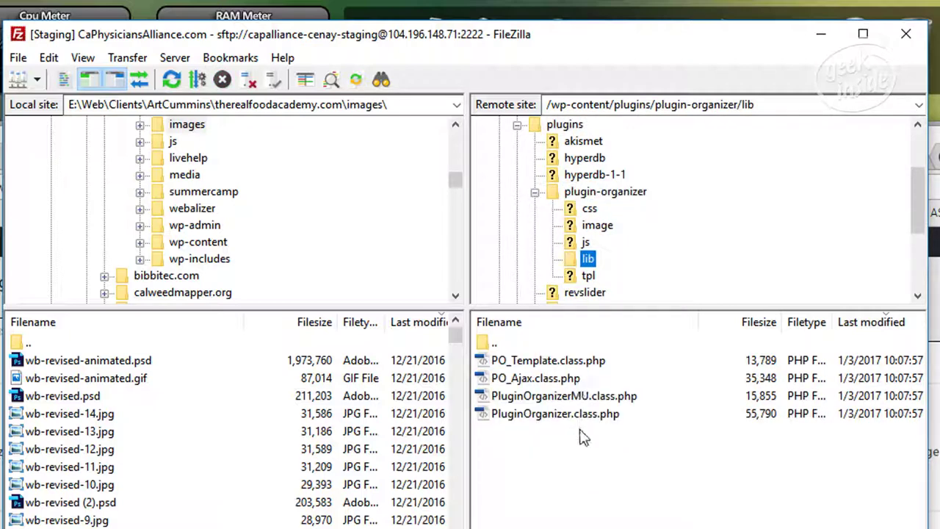
left_click(588, 396)
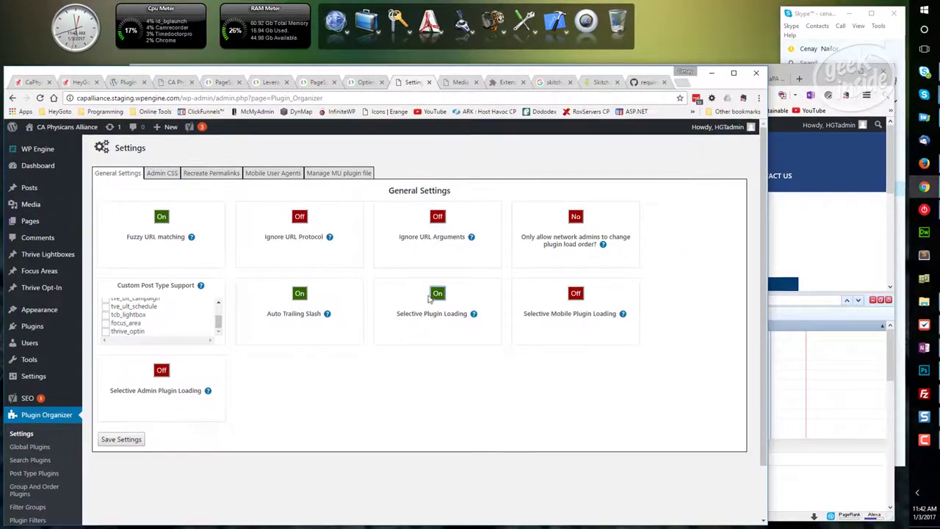
Save the Plugin Organizer settings with Selective Plugin Loading On, then revisit the PageSpeed results
left_click(109, 470)
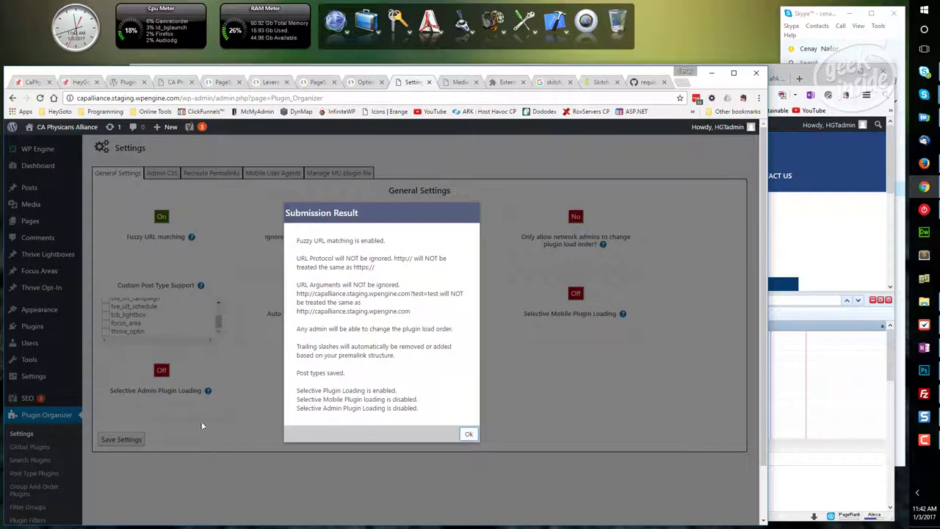
left_click(468, 434)
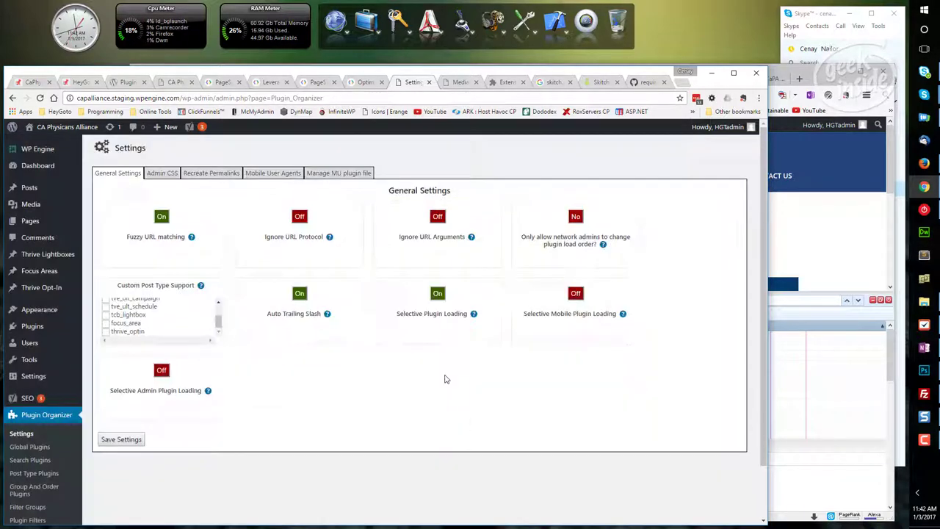
left_click(924, 163)
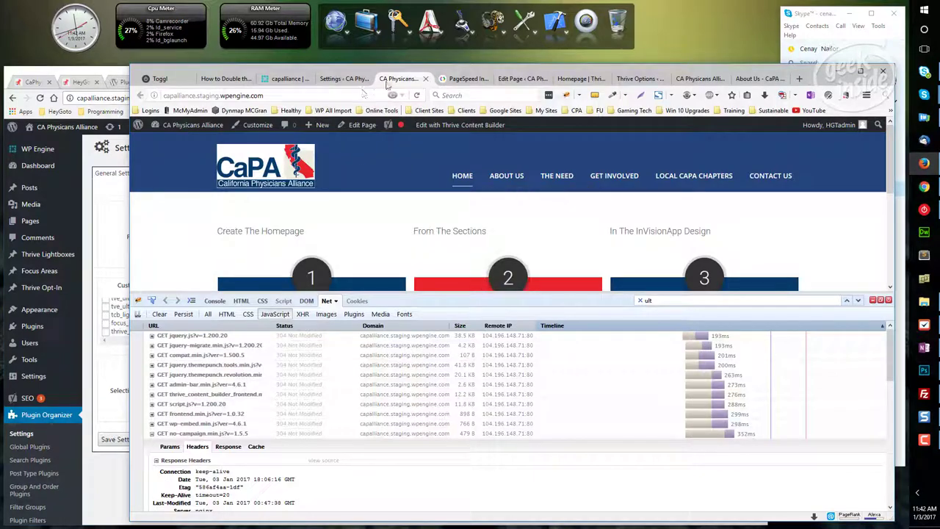
left_click(443, 80)
scroll(317, 233, "down", 2)
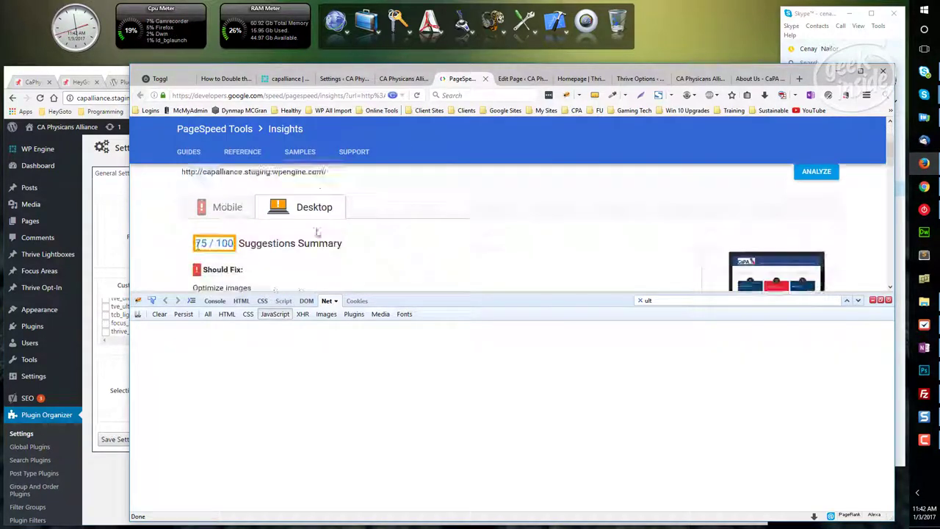
left_click(92, 69)
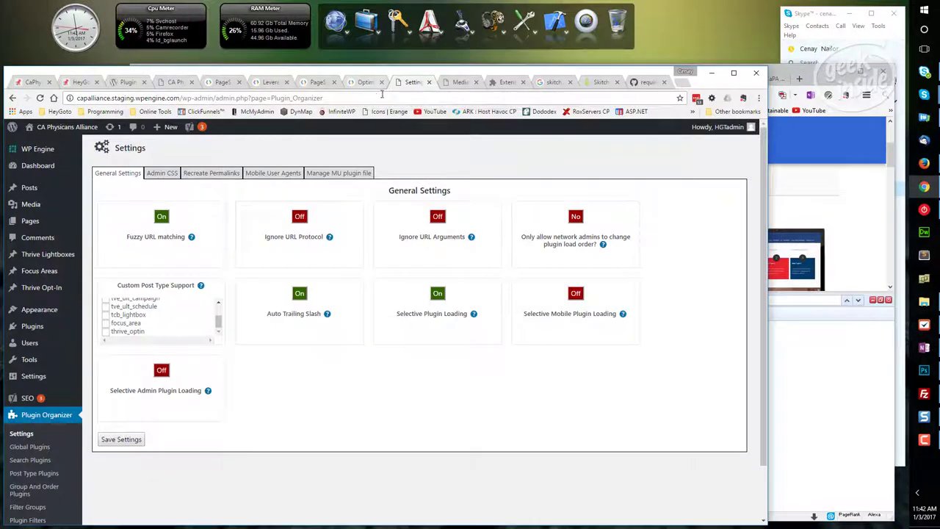
Compare the new 84/100 desktop PageSpeed score with the earlier 75/100 result
left_click(231, 82)
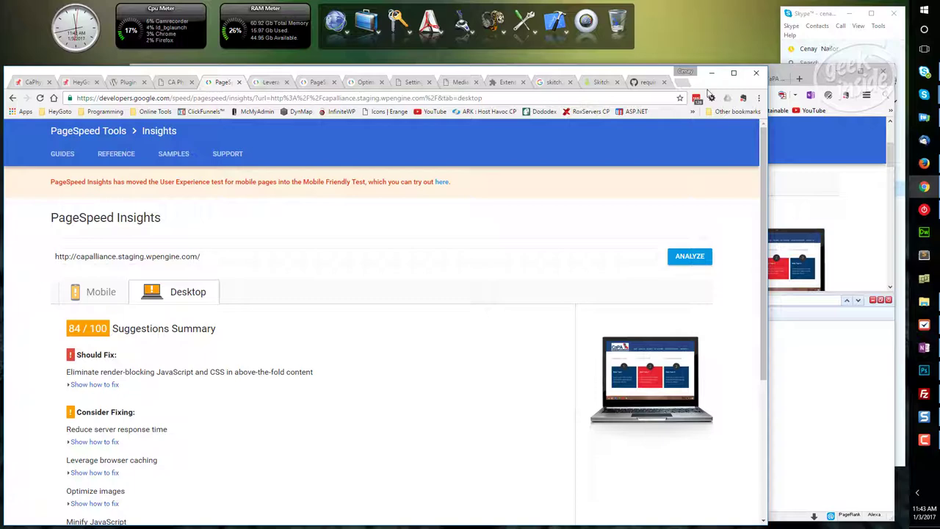
left_click(885, 158)
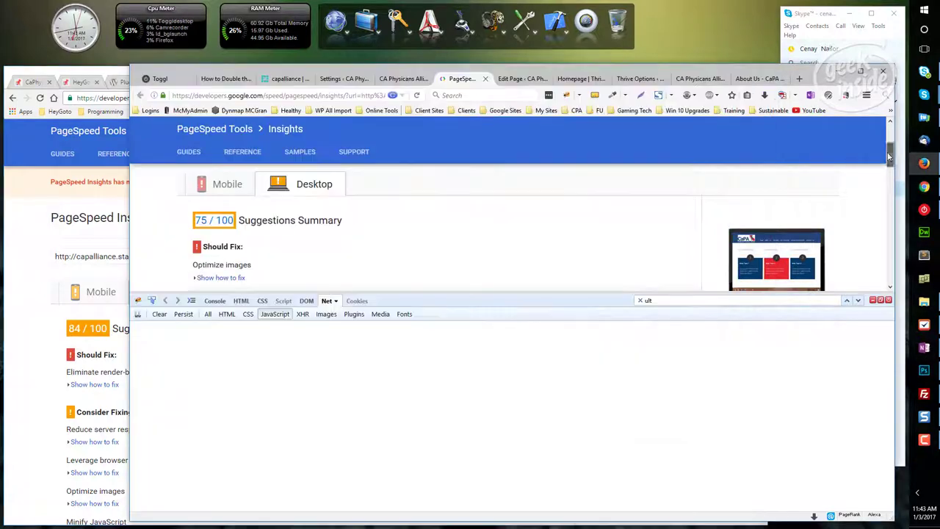
left_click(403, 79)
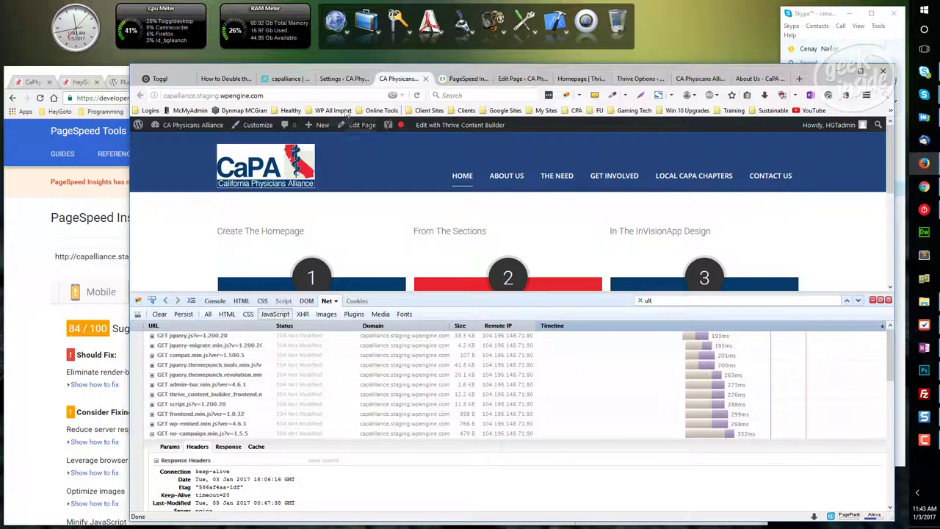
left_click(343, 79)
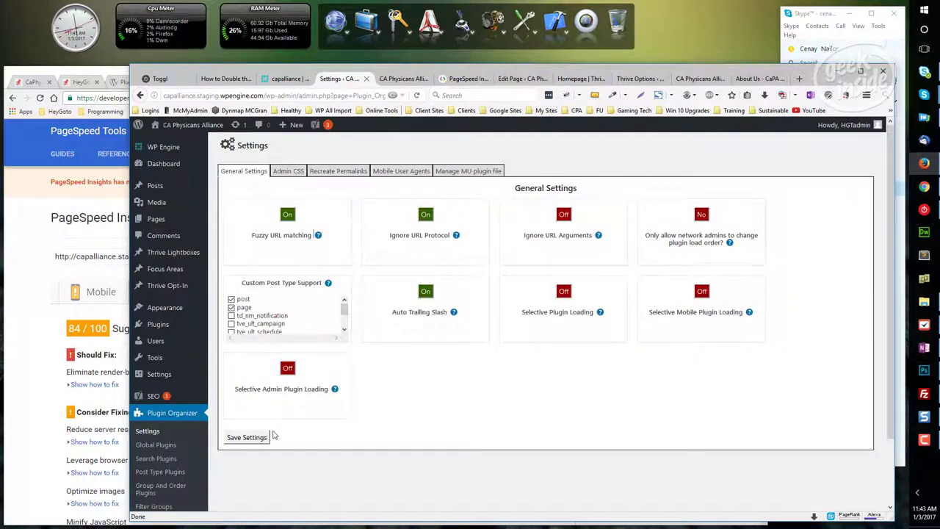
Save the settings with Selective Plugin Loading Off and go to Plugin Organizer > Global Plugins
left_click(257, 438)
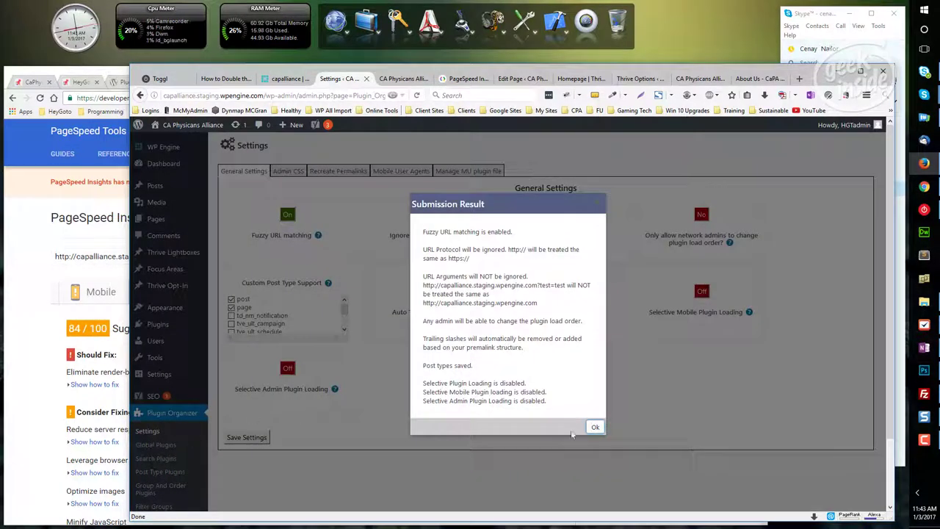
key("Return")
left_click(168, 450)
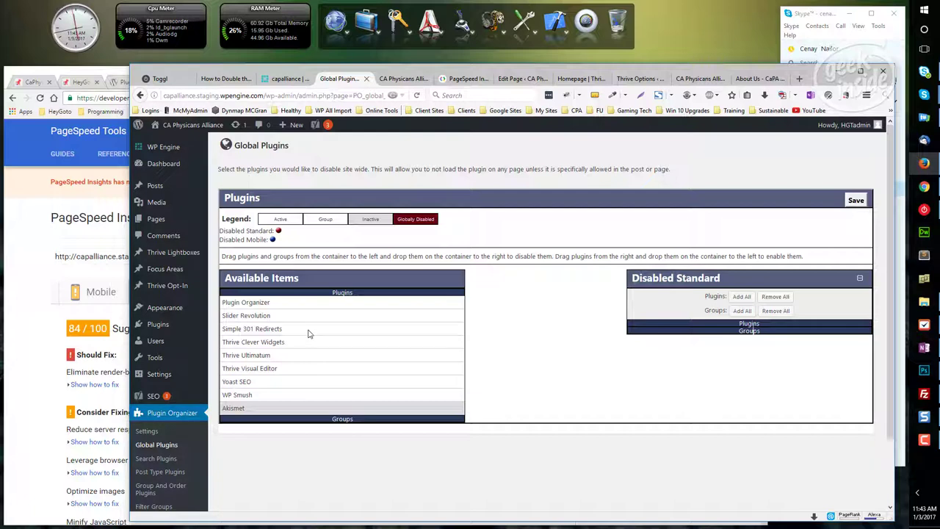
Move Thrive Ultimatum and Thrive Clever Widgets into Disabled Standard and save the global list
left_click_drag(232, 282, 295, 282)
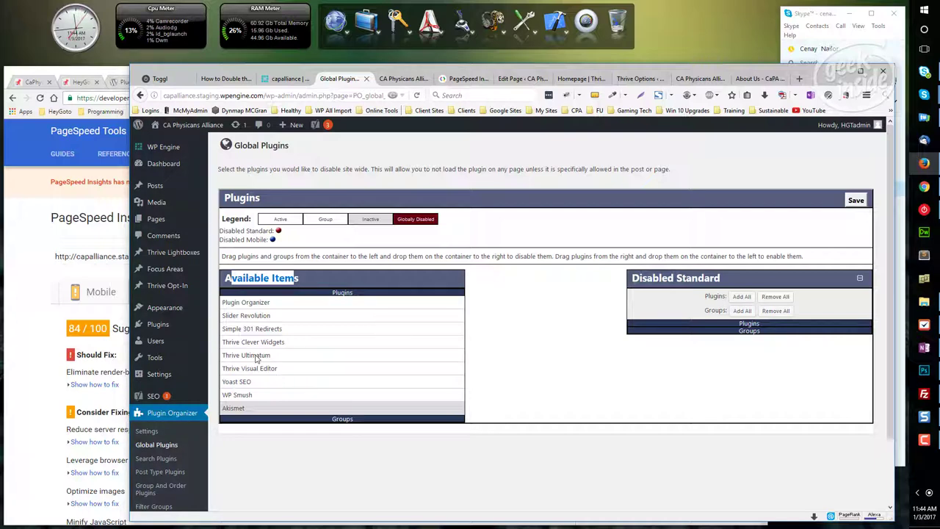
left_click_drag(262, 356, 703, 318)
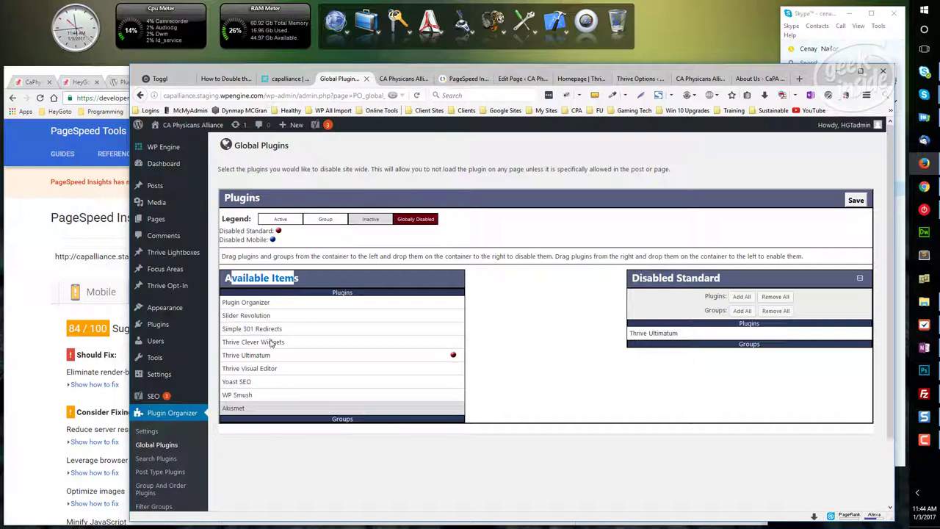
left_click_drag(272, 343, 677, 325)
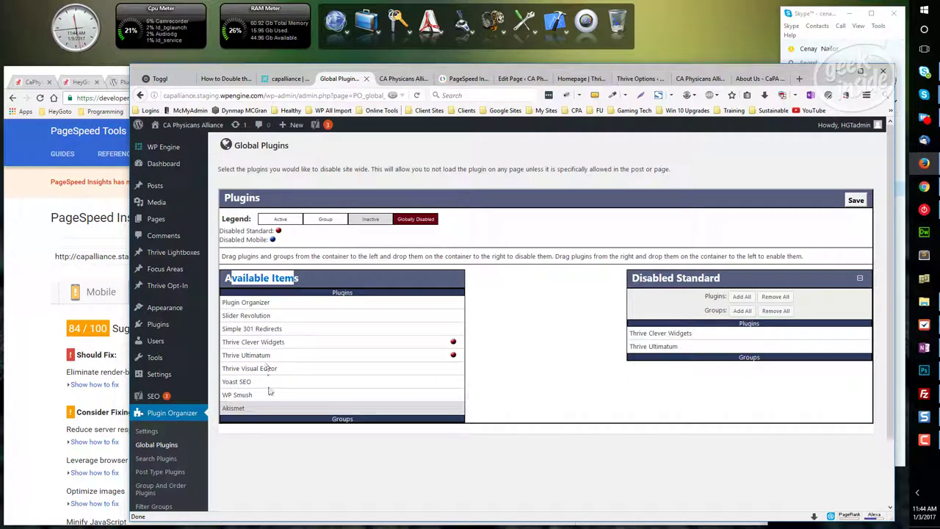
scroll(268, 392, "down", 1)
scroll(269, 392, "up", 1)
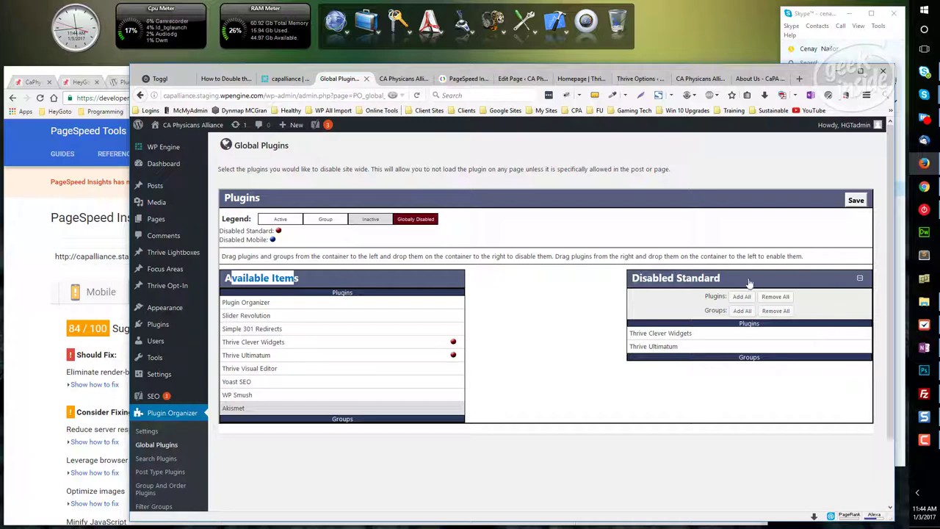
left_click(856, 202)
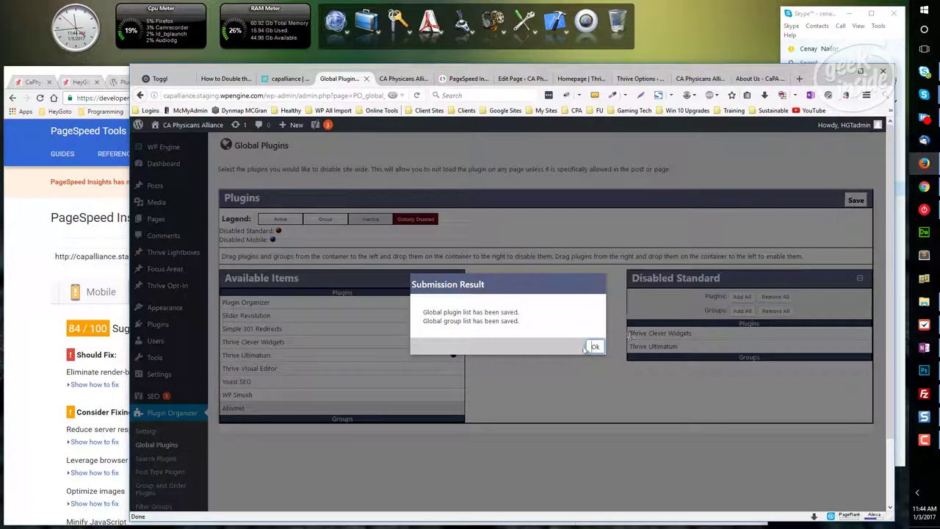
left_click(594, 347)
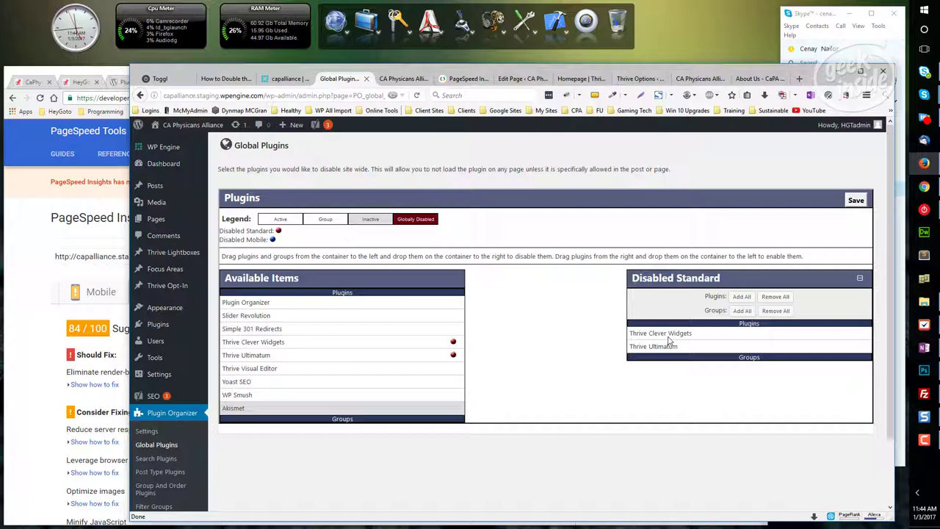
left_click(115, 156)
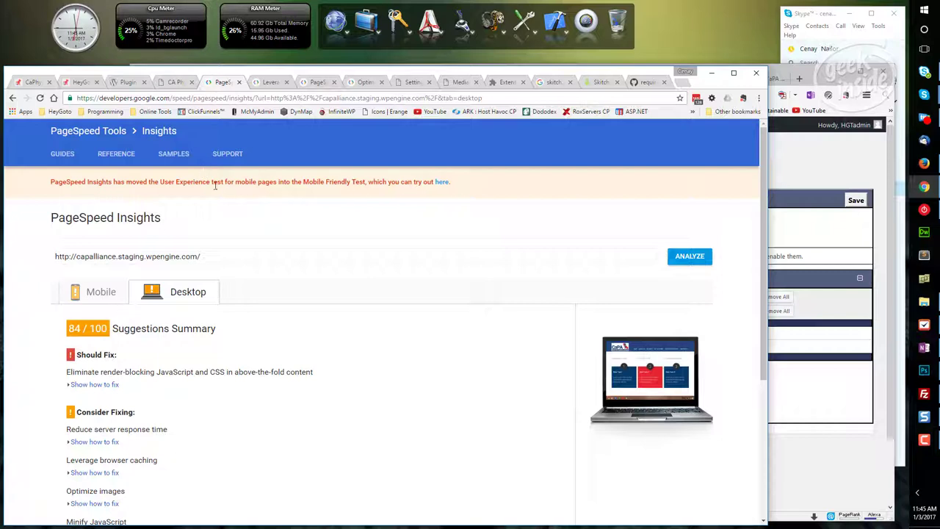
Re-run the PageSpeed analysis and check the new 85/100 desktop score
left_click(689, 261)
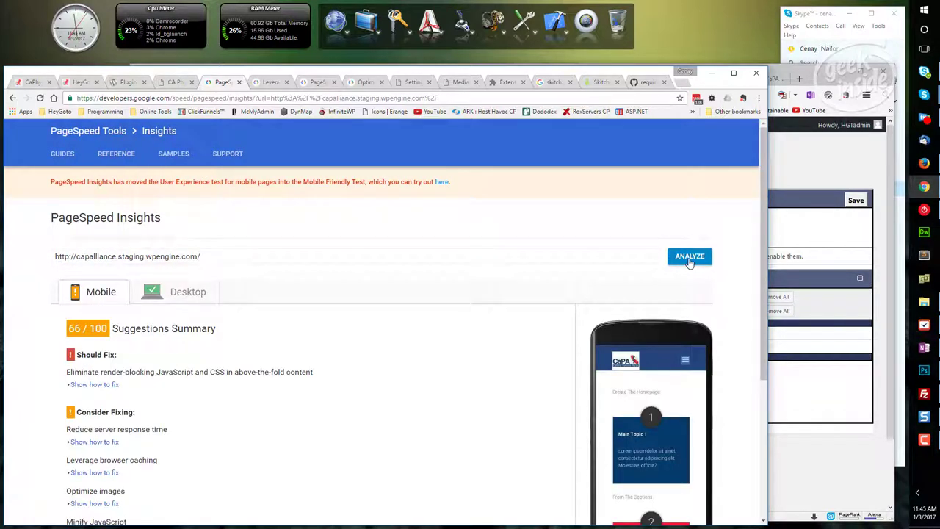
left_click(188, 297)
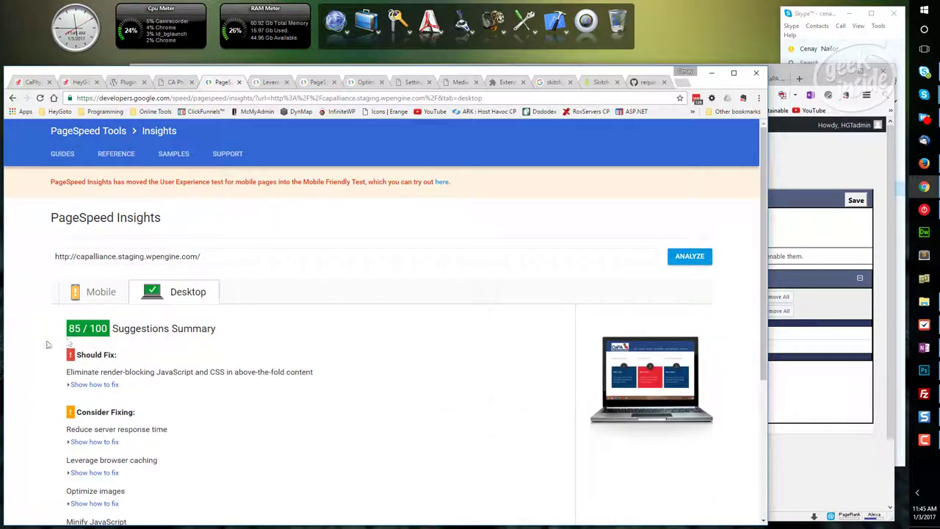
scroll(46, 361, "down", 3)
scroll(44, 343, "up", 3)
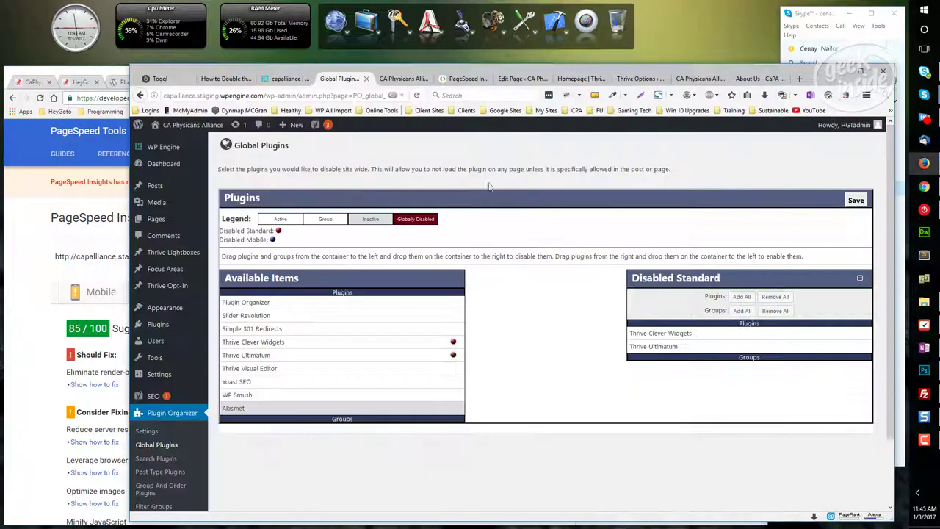
Open the WordPress All Posts list in a new browser tab
left_click(881, 187)
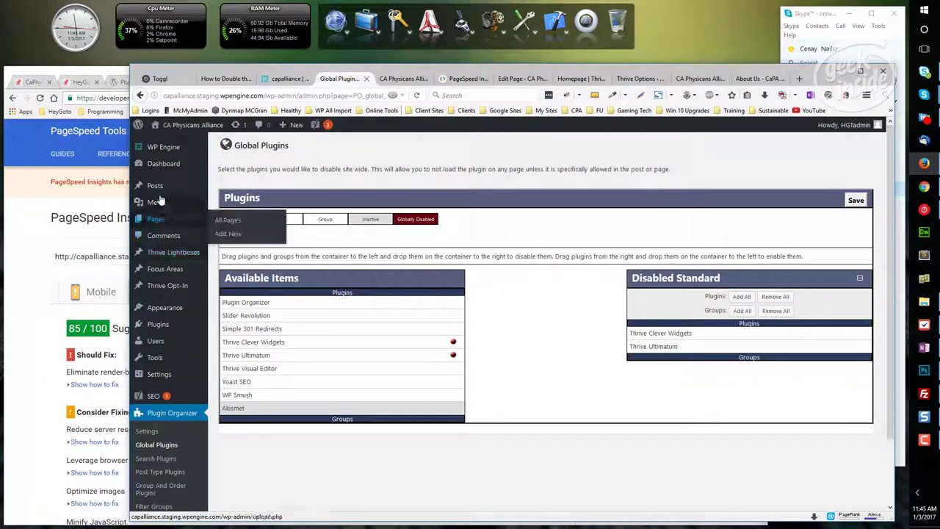
mouse_move(160, 193)
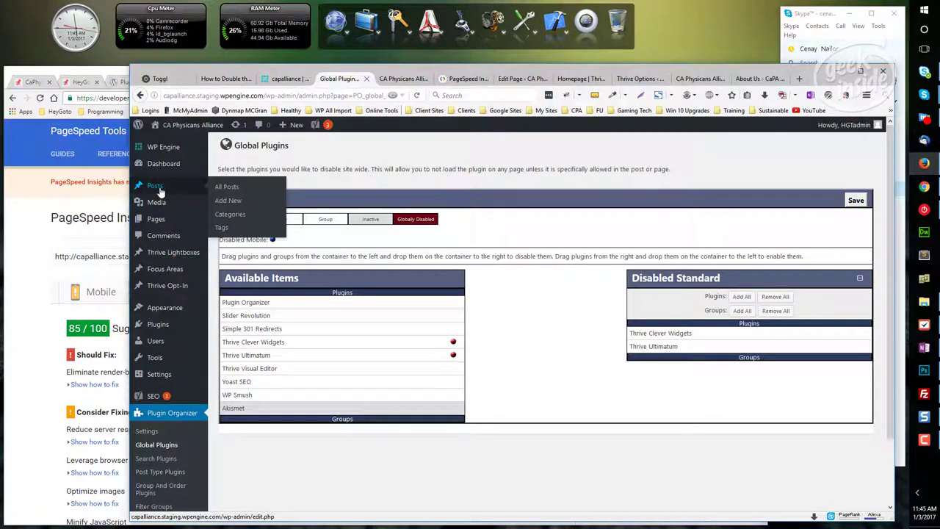
right_click(219, 192)
left_click(257, 193)
left_click(382, 78)
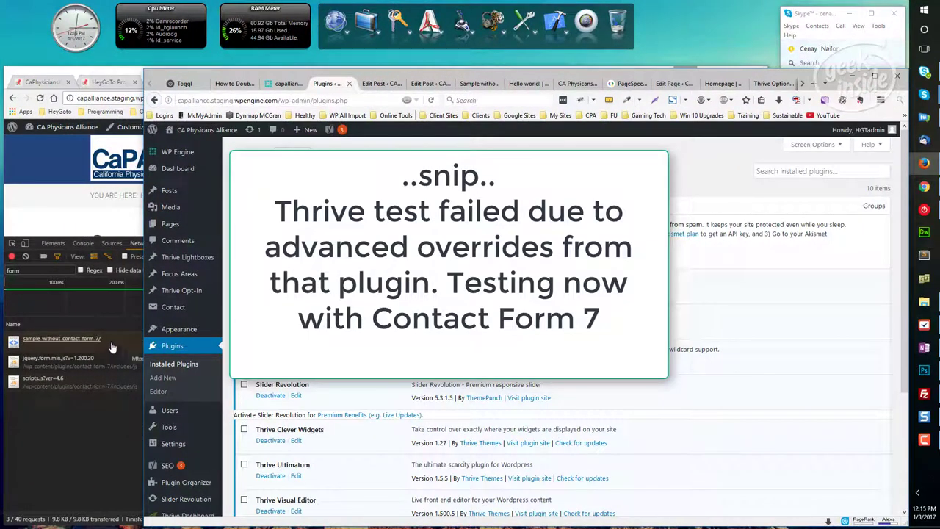
Compare 'form'-filtered Network requests on Hello world! and Sample without Contact form 7; both load Contact Form 7 scripts
left_click(111, 347)
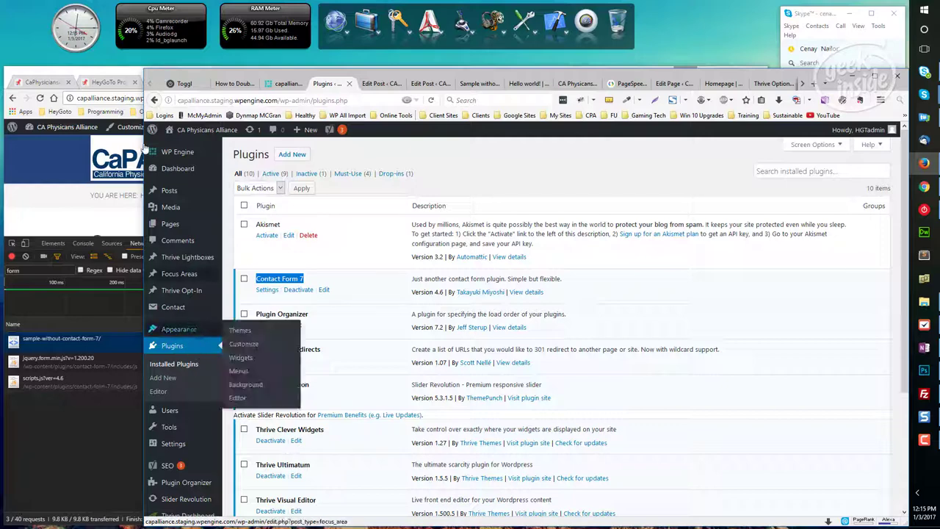
left_click(121, 71)
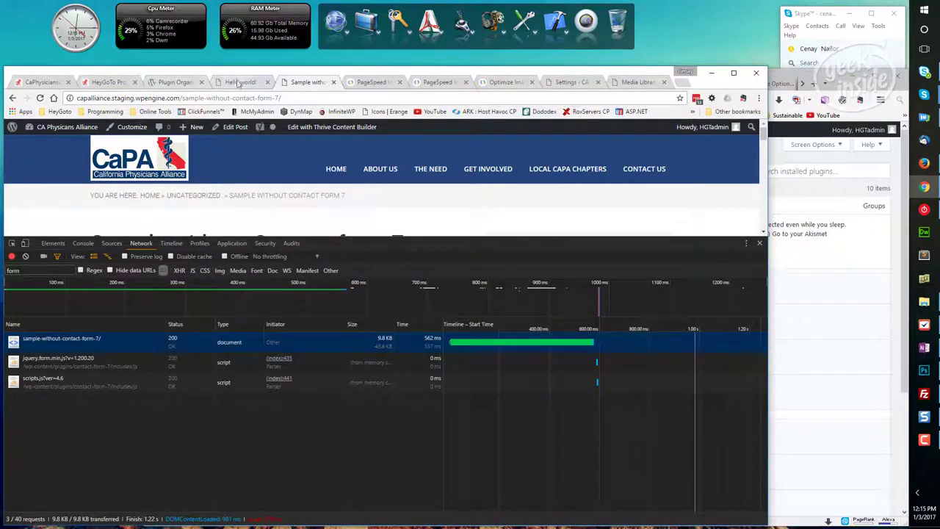
left_click(238, 82)
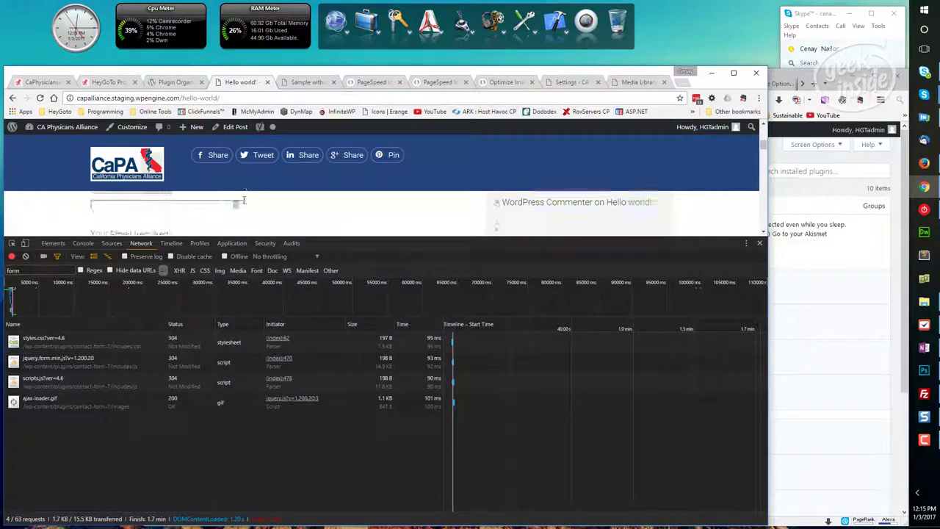
scroll(221, 203, "down", 2)
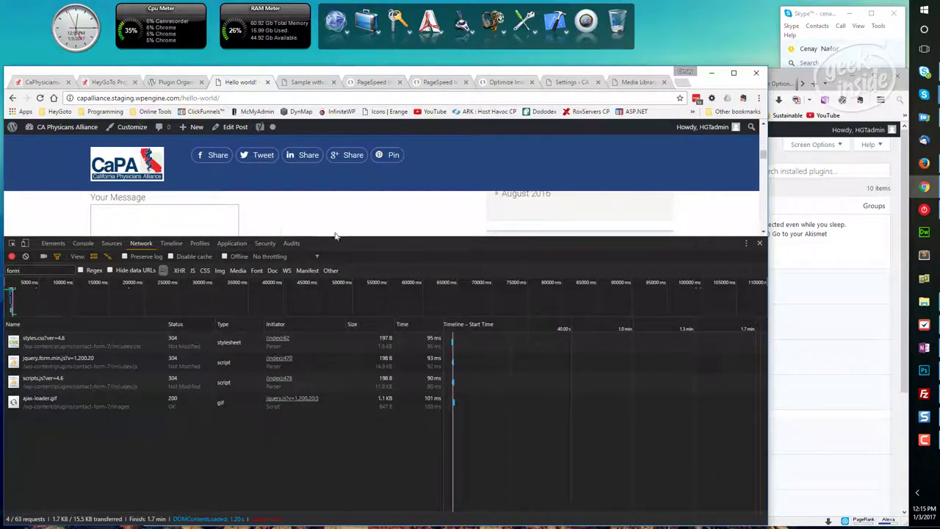
left_click_drag(335, 240, 327, 302)
left_click(305, 81)
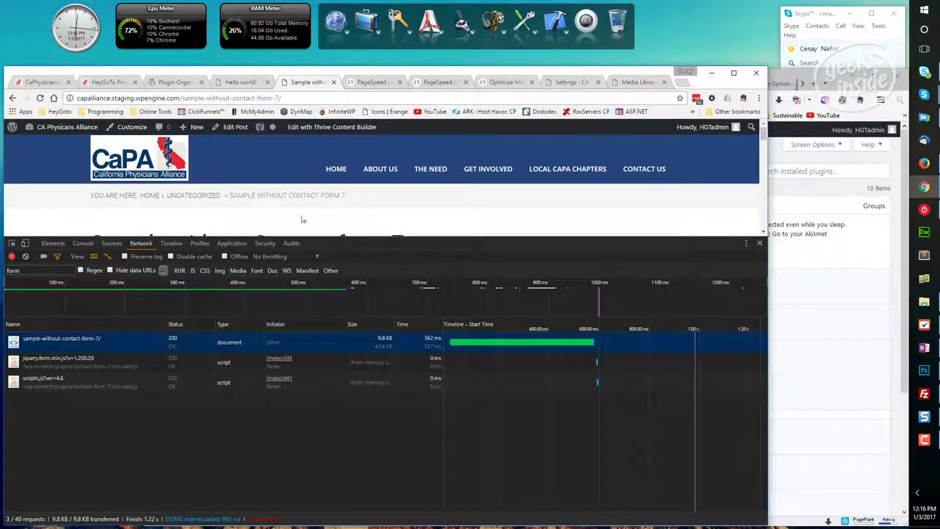
scroll(312, 204, "down", 3)
scroll(323, 183, "down", 2)
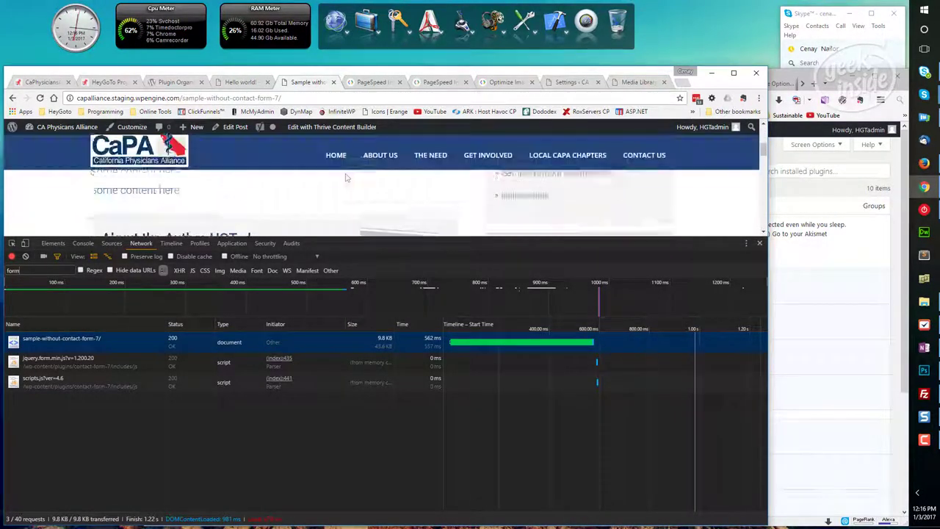
scroll(268, 200, "up", 3)
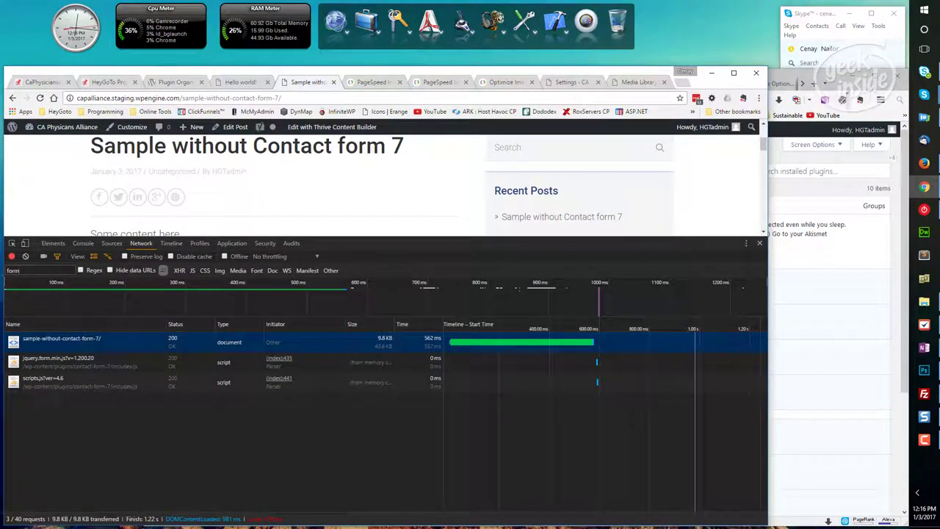
left_click(838, 83)
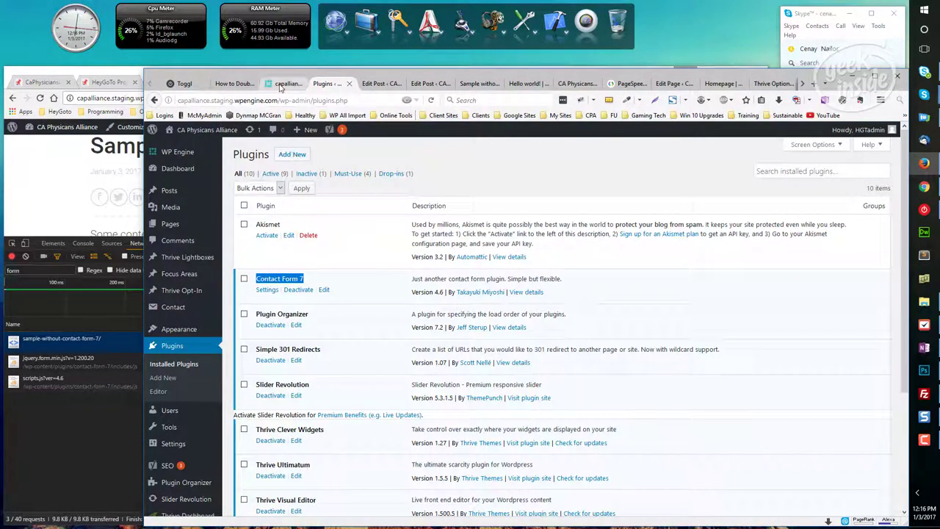
On Global Plugins, move Contact Form 7 into Disabled Standard and save the list
scroll(177, 416, "down", 2)
mouse_move(186, 453)
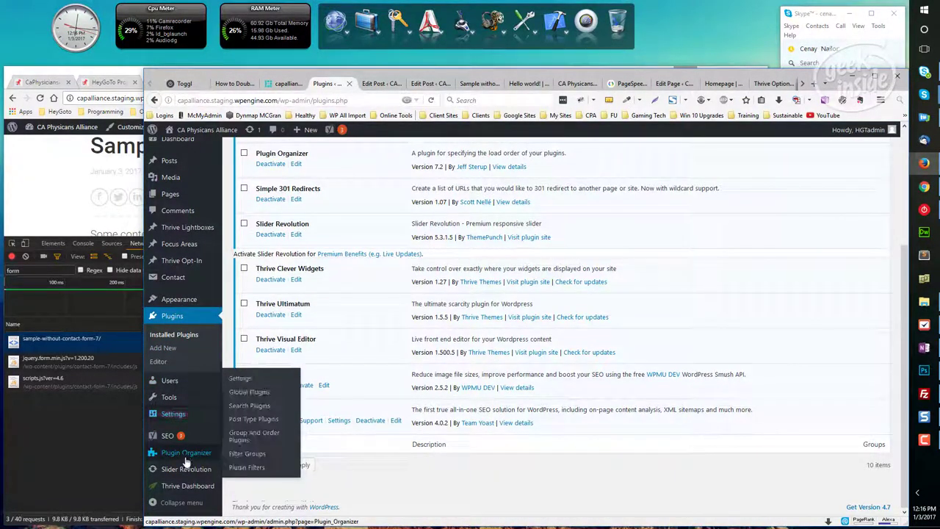
left_click(246, 393)
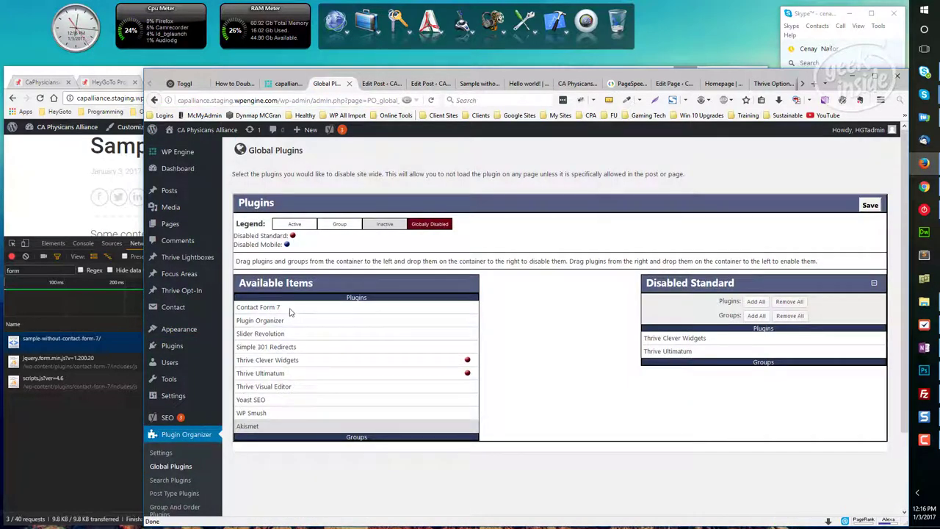
left_click_drag(289, 312, 660, 345)
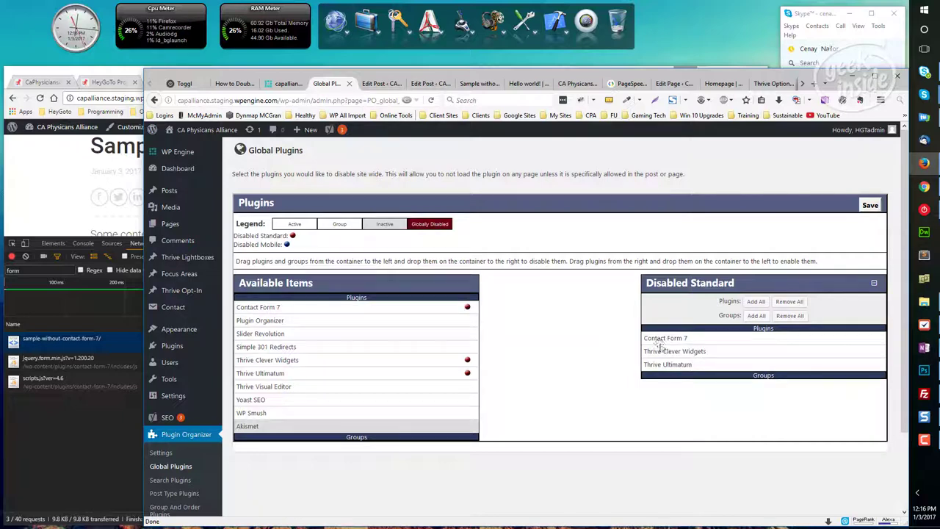
left_click(873, 207)
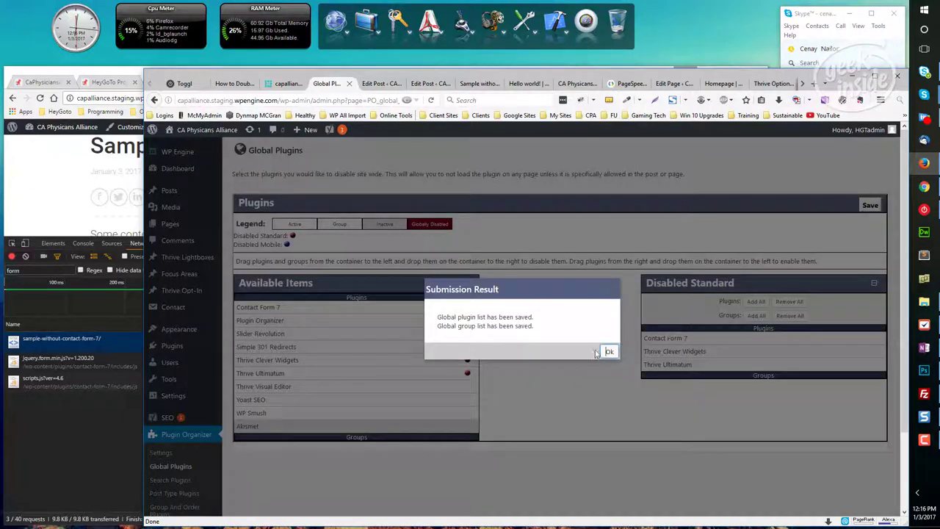
left_click(609, 352)
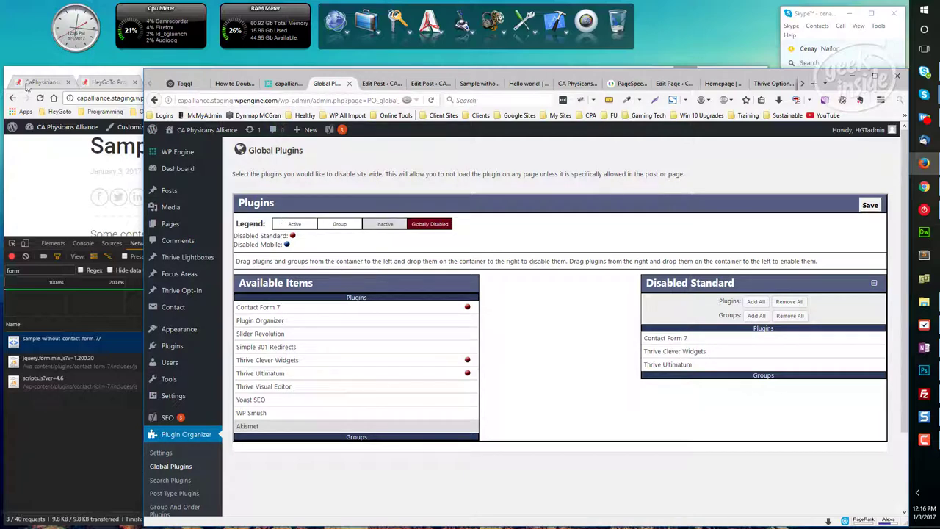
Reload the Hello world! post and confirm 0 of 48 requests match 'form', with the shortcode shown as plain text
left_click(35, 75)
left_click(231, 86)
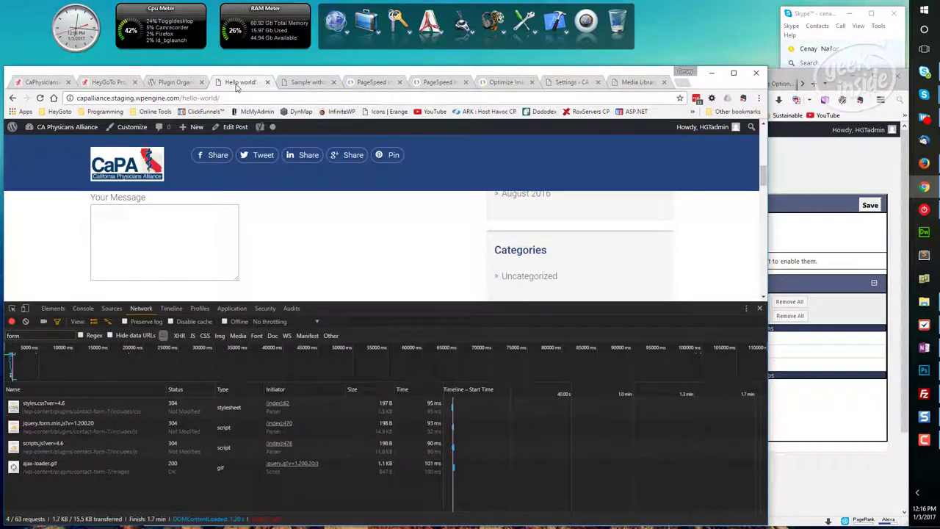
key("F5")
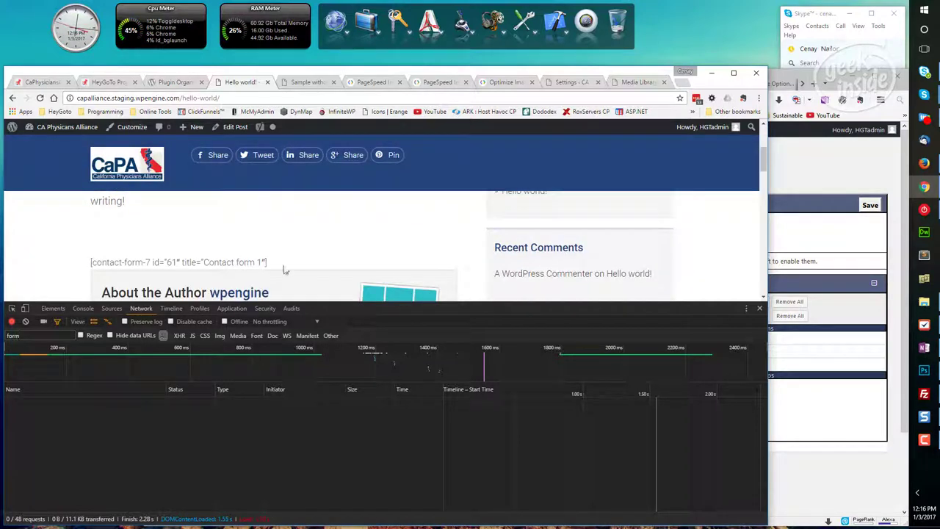
left_click_drag(285, 270, 81, 267)
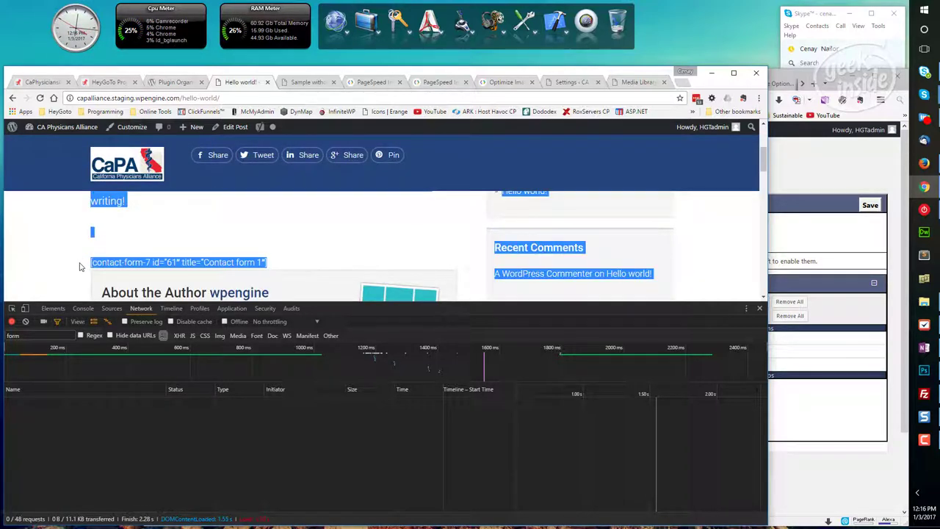
left_click(81, 266)
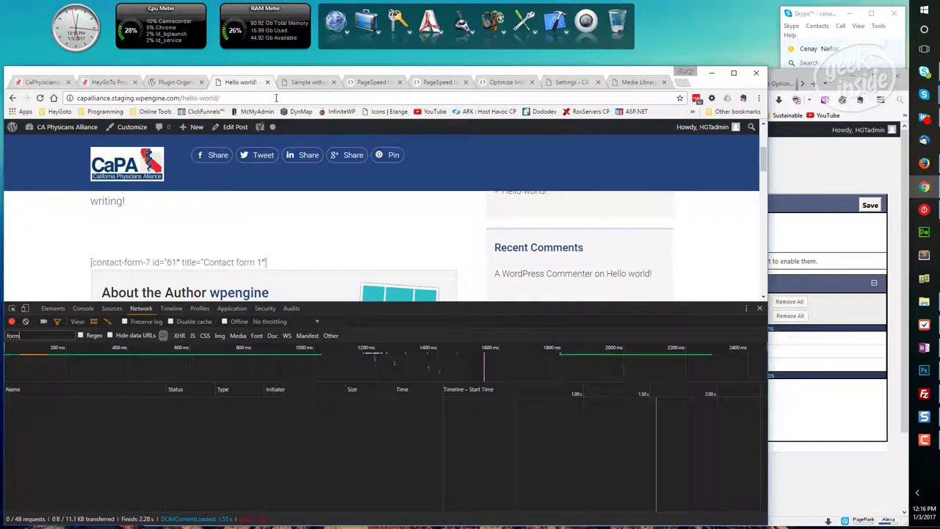
Move Contact Form 7 from Disabled Standard to Available Items in the Hello world! post's Plugin Organizer box and update the post
left_click(894, 200)
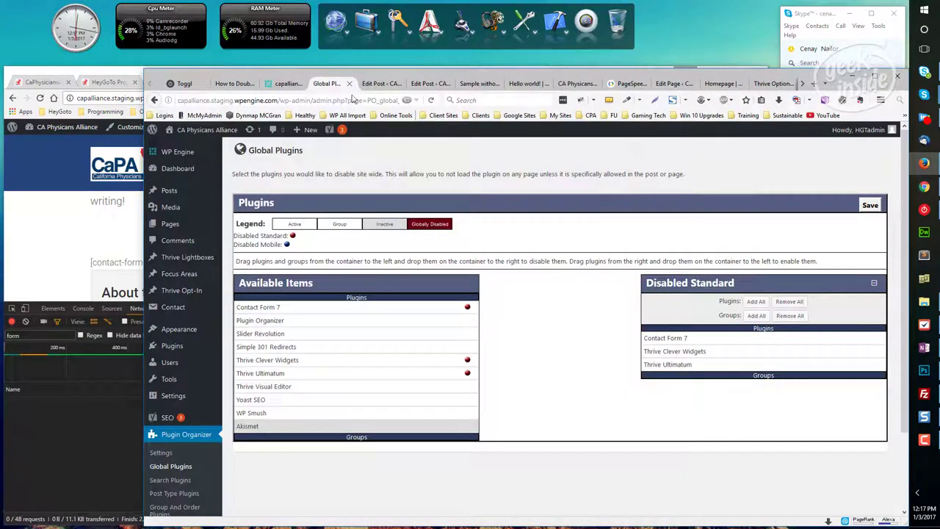
left_click(377, 83)
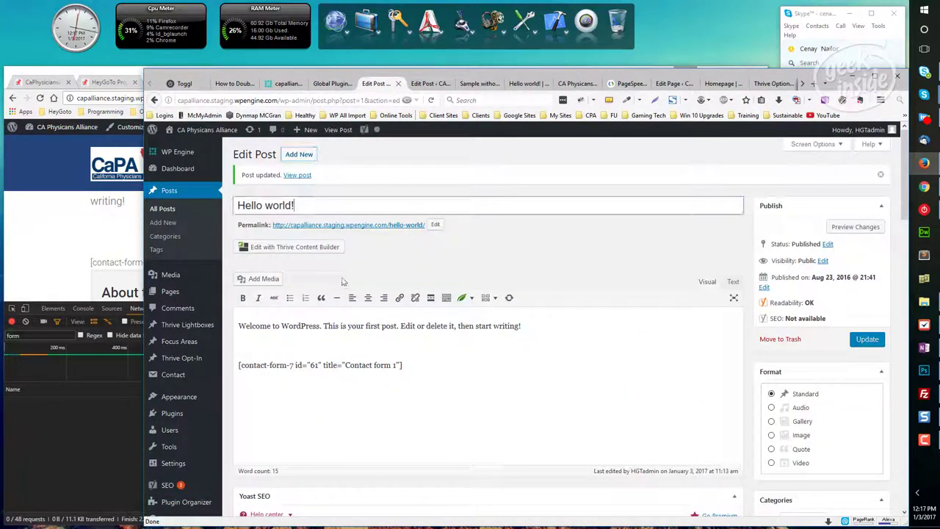
key("F5")
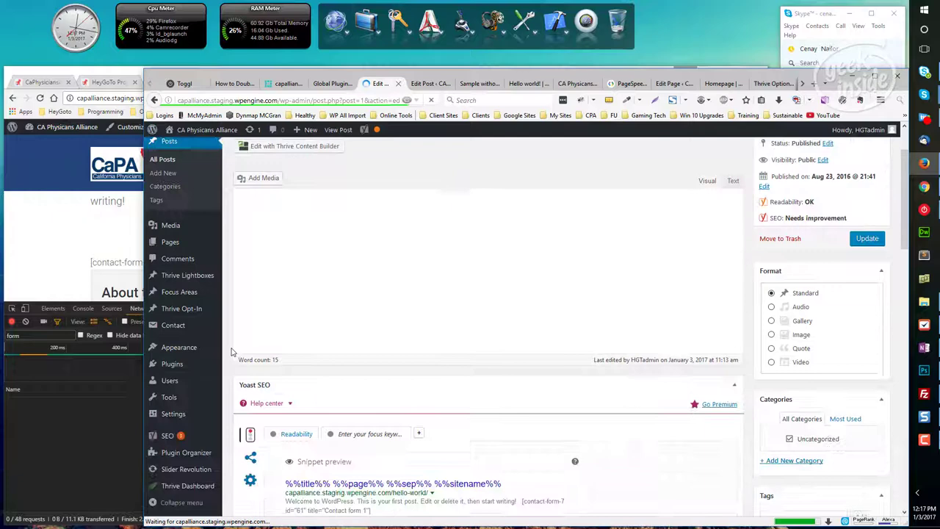
scroll(232, 353, "down", 10)
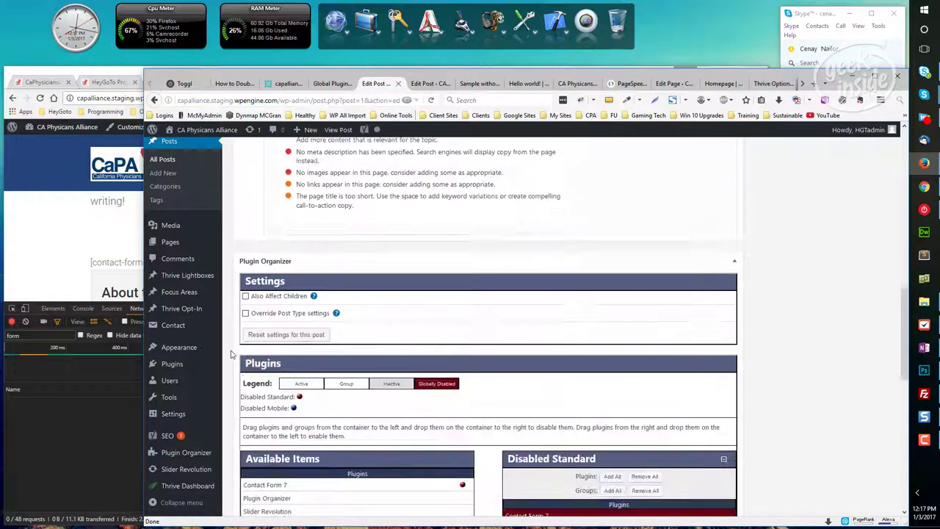
scroll(231, 354, "down", 4)
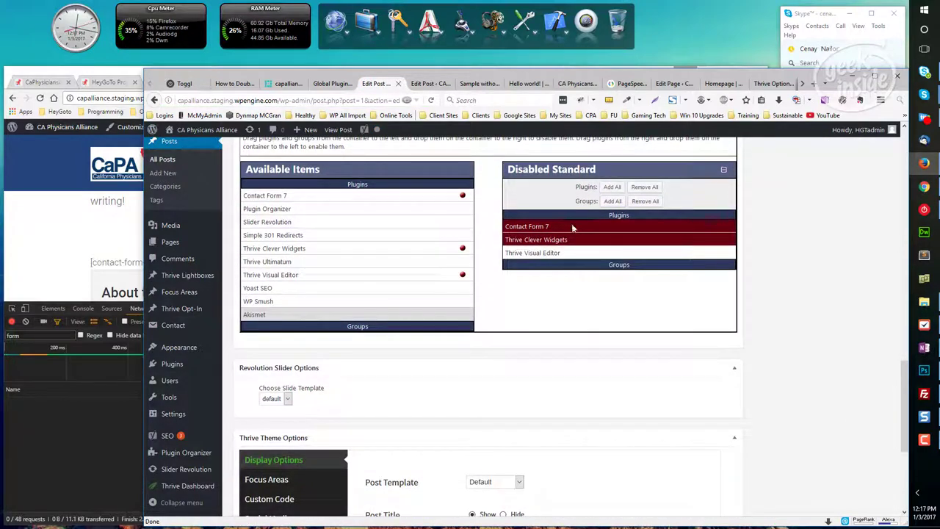
left_click_drag(573, 228, 351, 248)
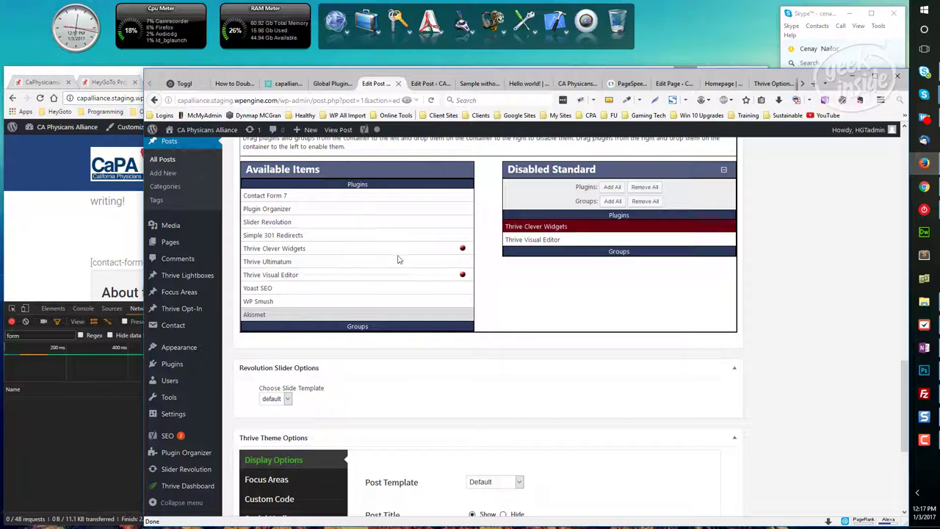
scroll(399, 260, "up", 10)
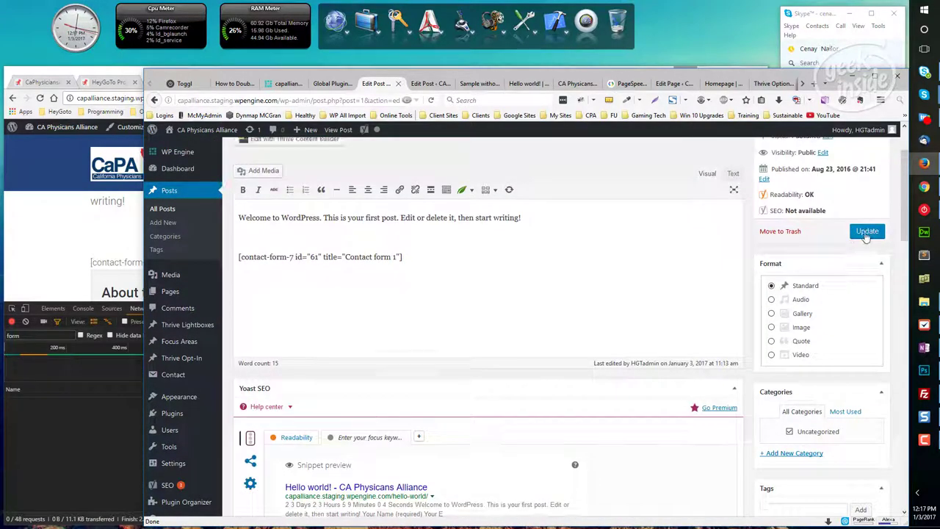
left_click(866, 233)
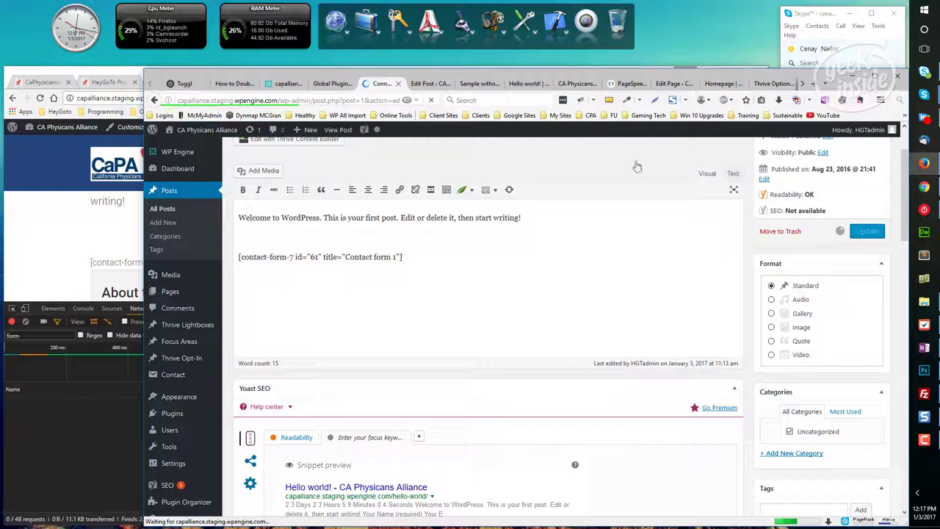
Reload the sample page without Contact Form 7 and inspect its document request in the Network log
key("alt+Tab")
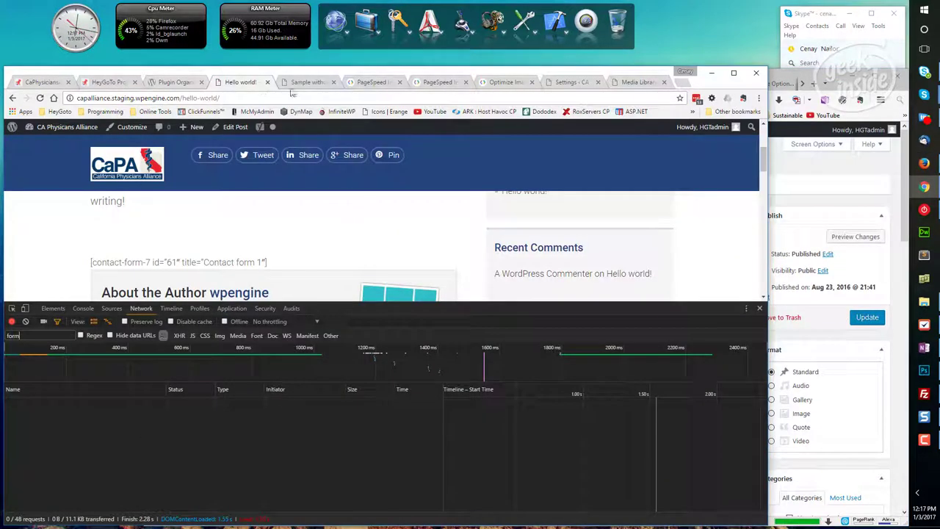
left_click(306, 82)
scroll(152, 219, "down", 1)
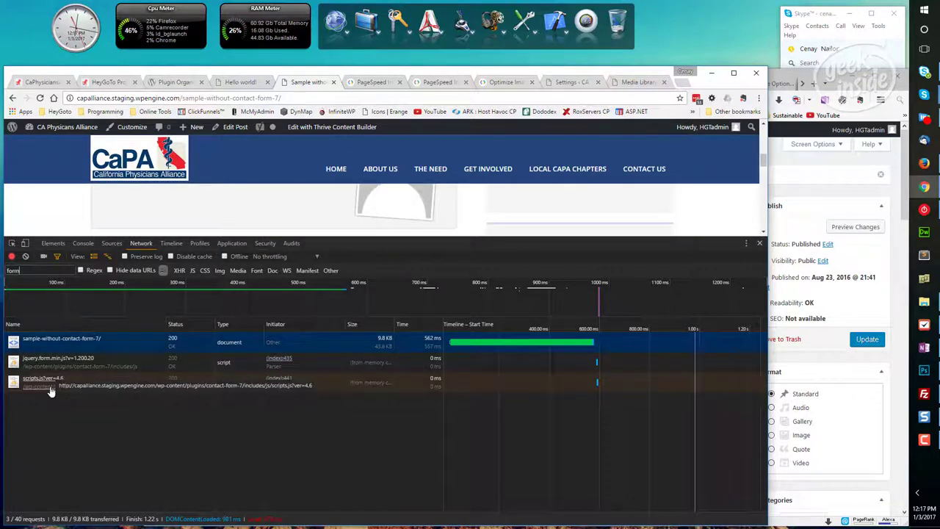
key("F5")
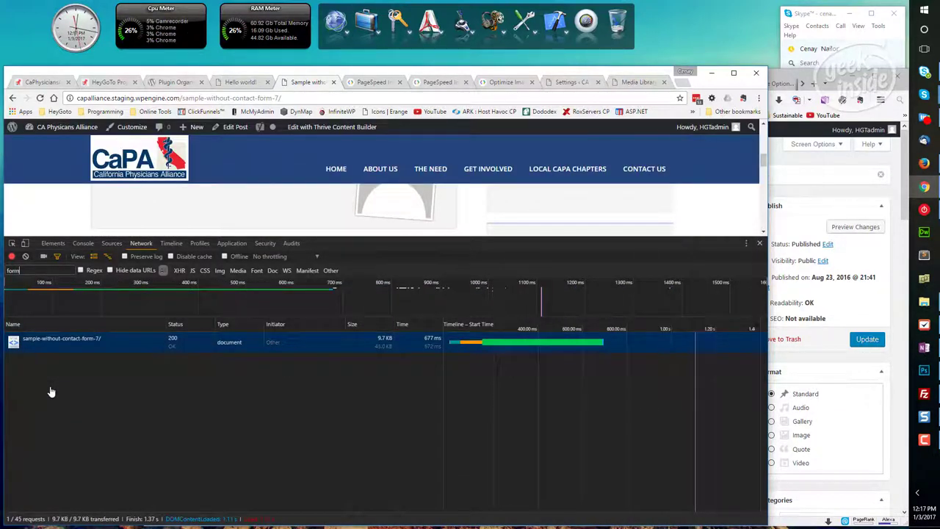
left_click(79, 344)
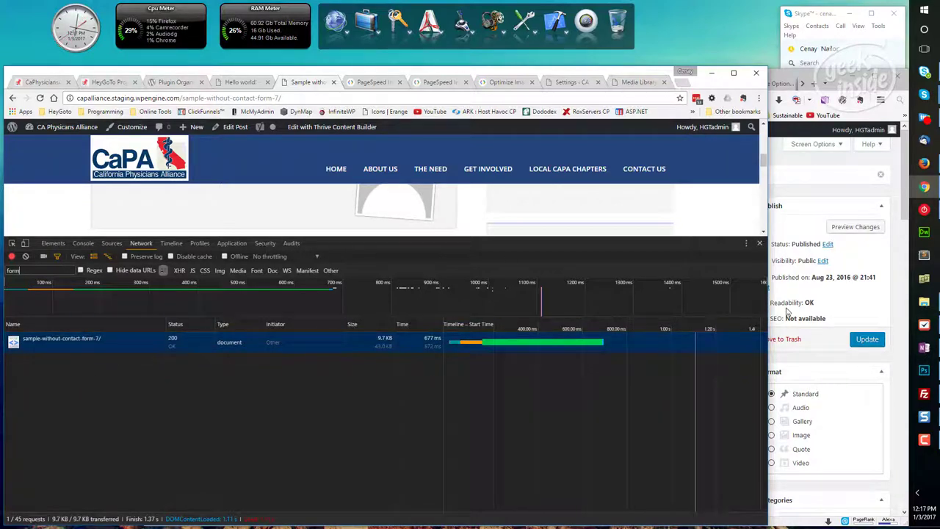
Save the Hello world! post again with Update
left_click(870, 271)
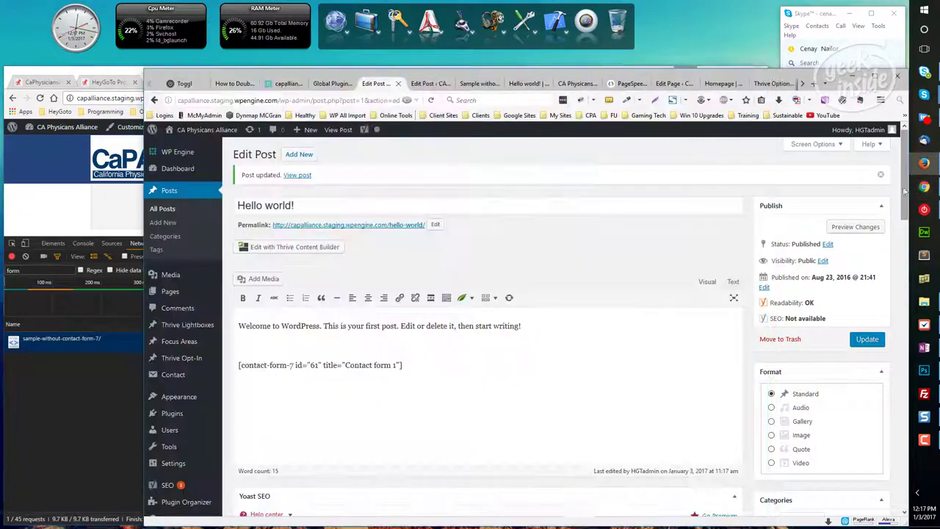
left_click(868, 339)
key("alt+Tab")
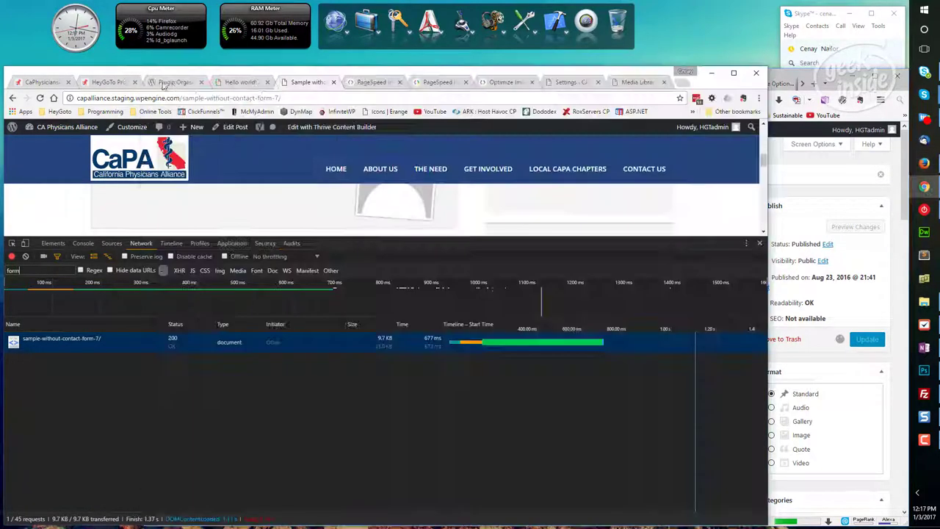
Reload the live Hello world! post and confirm the contact form renders with four Contact Form 7 requests
left_click(242, 82)
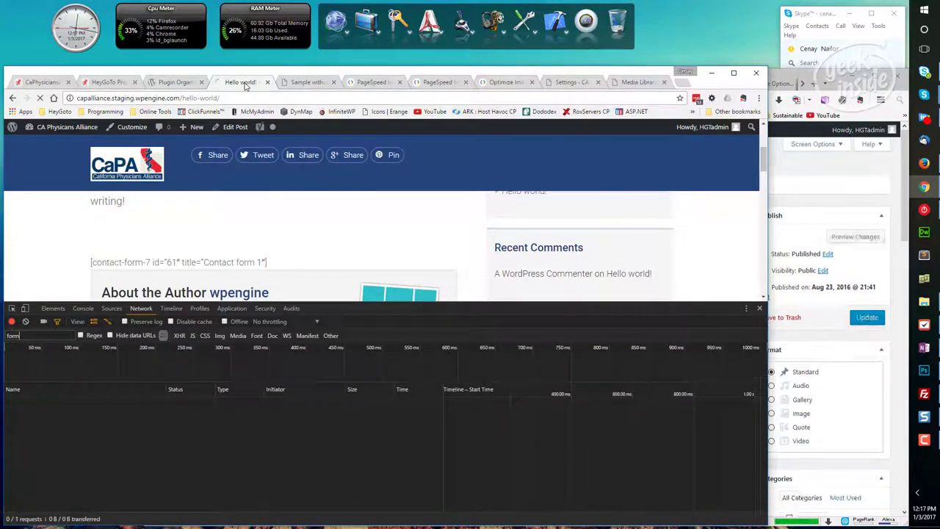
key("F5")
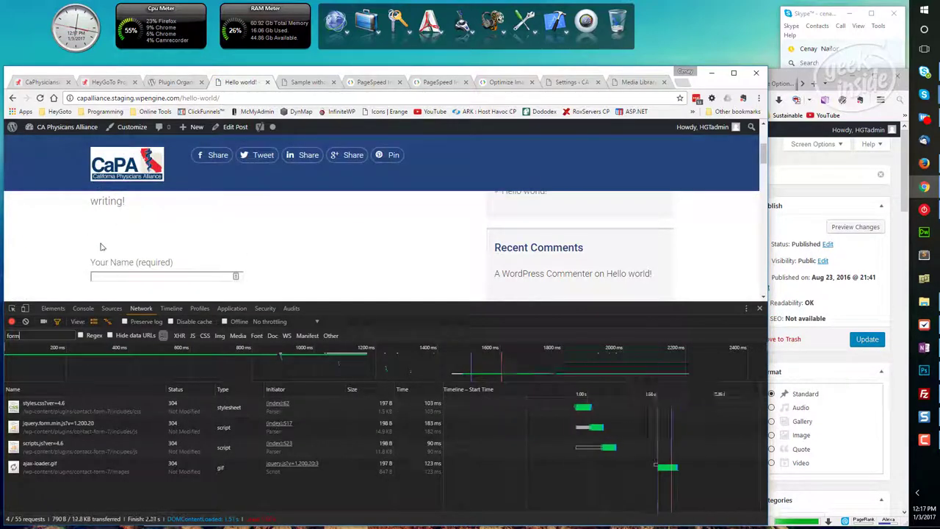
left_click(125, 277)
scroll(125, 277, "down", 5)
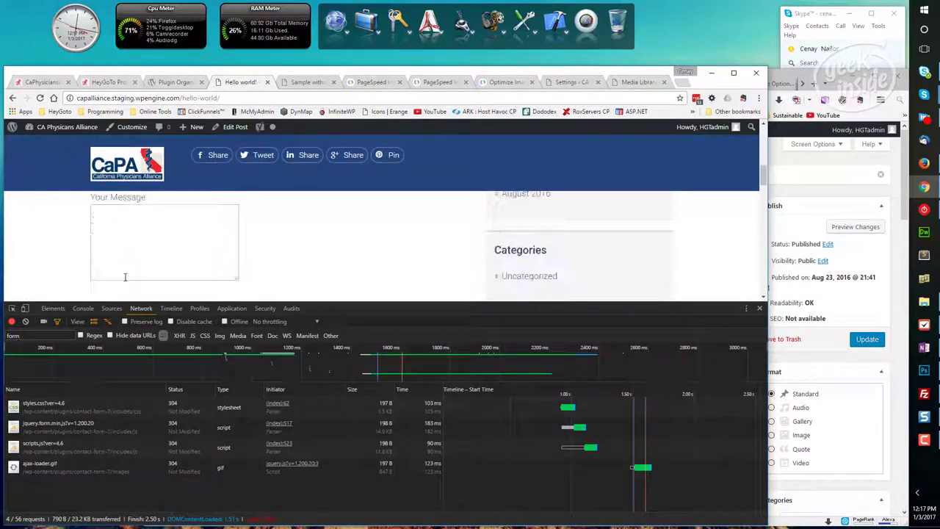
Check that the sample page loads no Contact Form 7 files for comparison
left_click(312, 83)
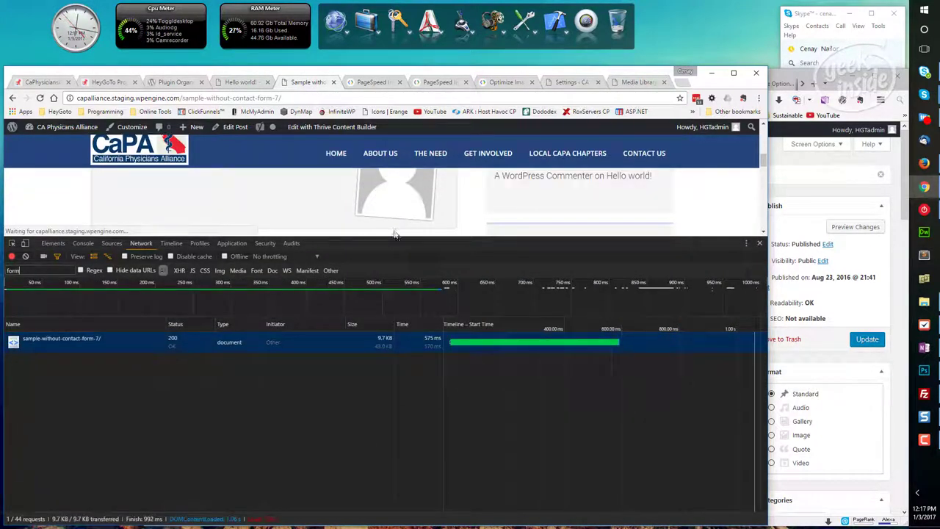
left_click_drag(393, 257, 393, 334)
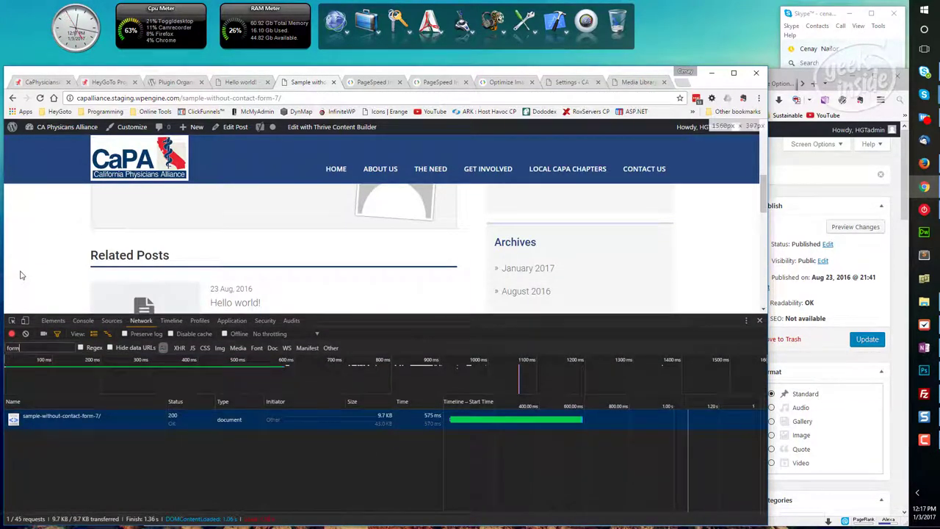
scroll(36, 243, "down", 3)
scroll(183, 284, "down", 1)
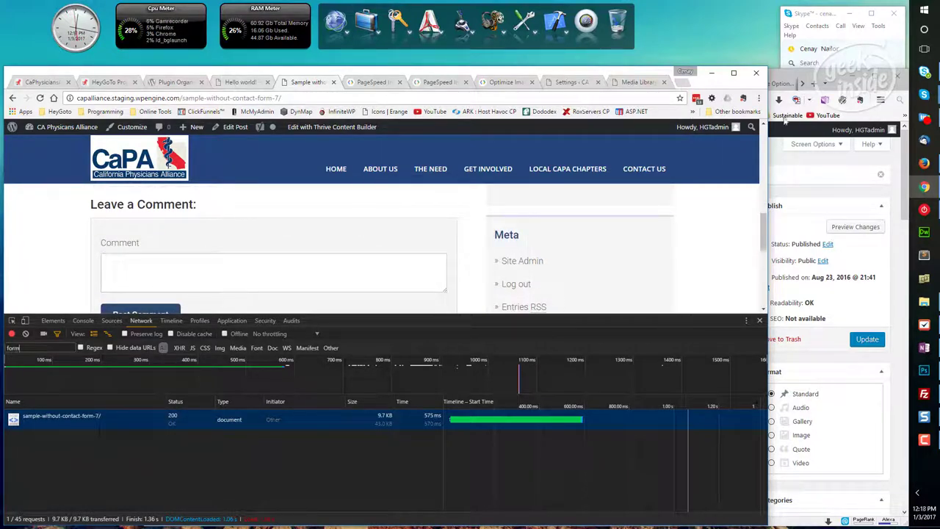
left_click(890, 175)
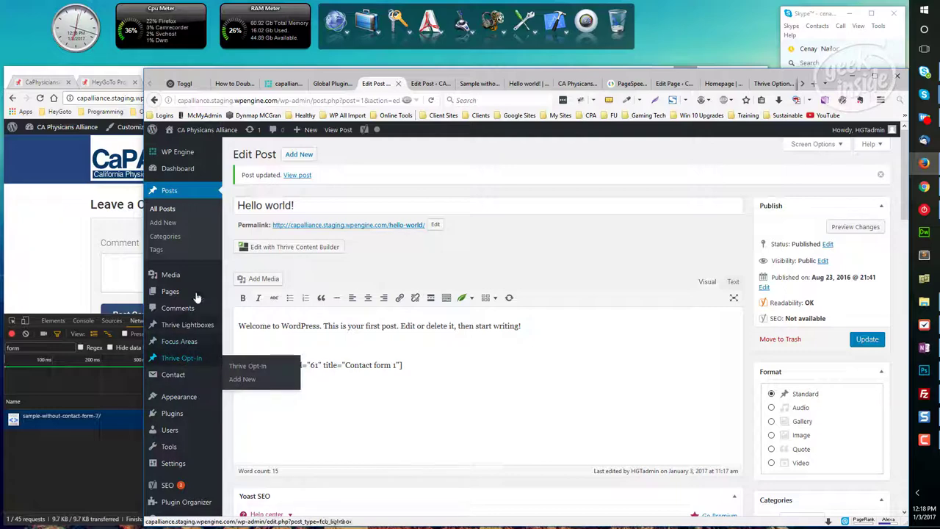
left_click(331, 83)
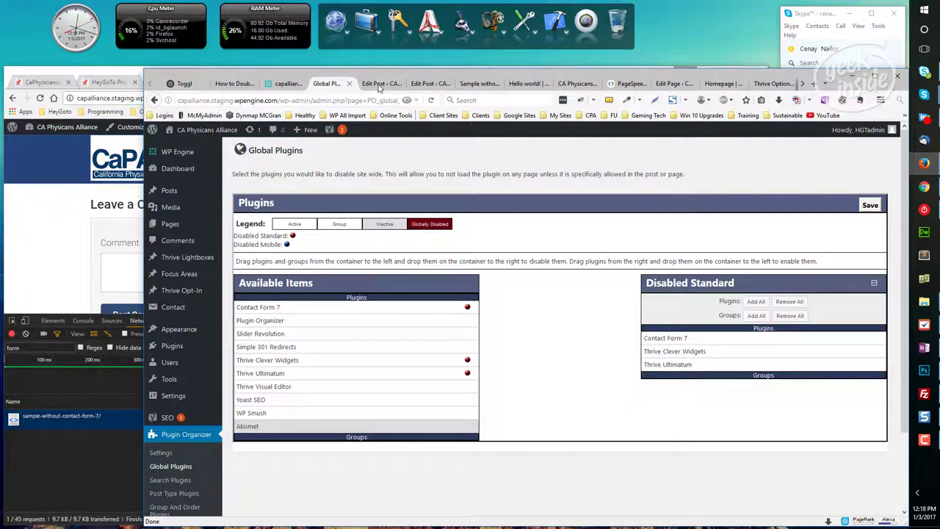
key("ctrl+Tab")
scroll(443, 375, "down", 15)
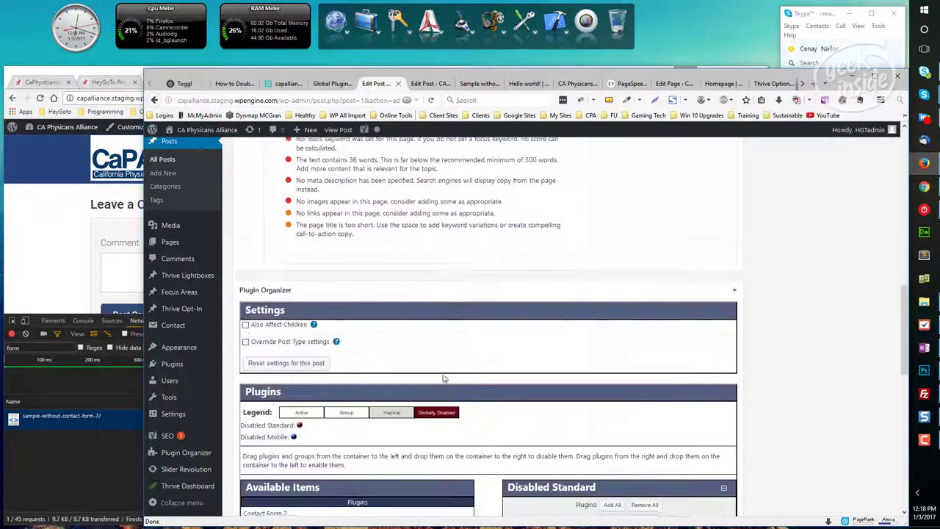